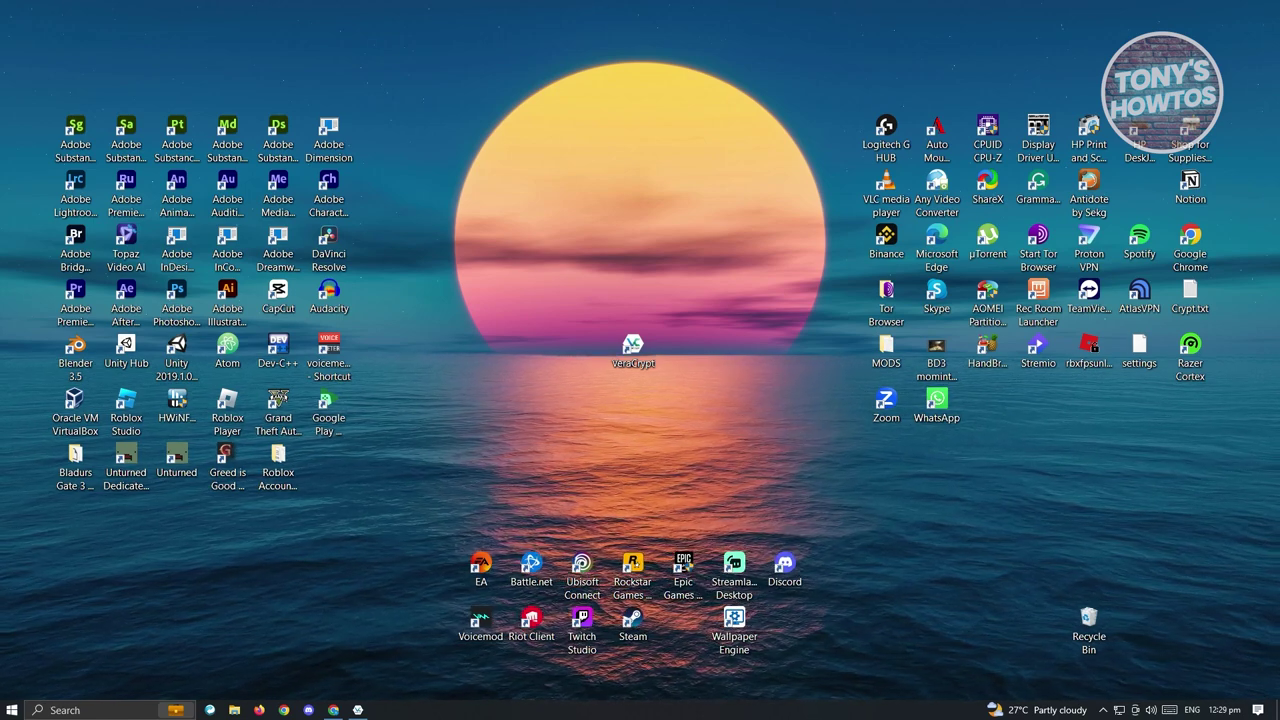
Open File Explorer at This PC and bring up the actions for the G (E:) drive
left_click(235, 711)
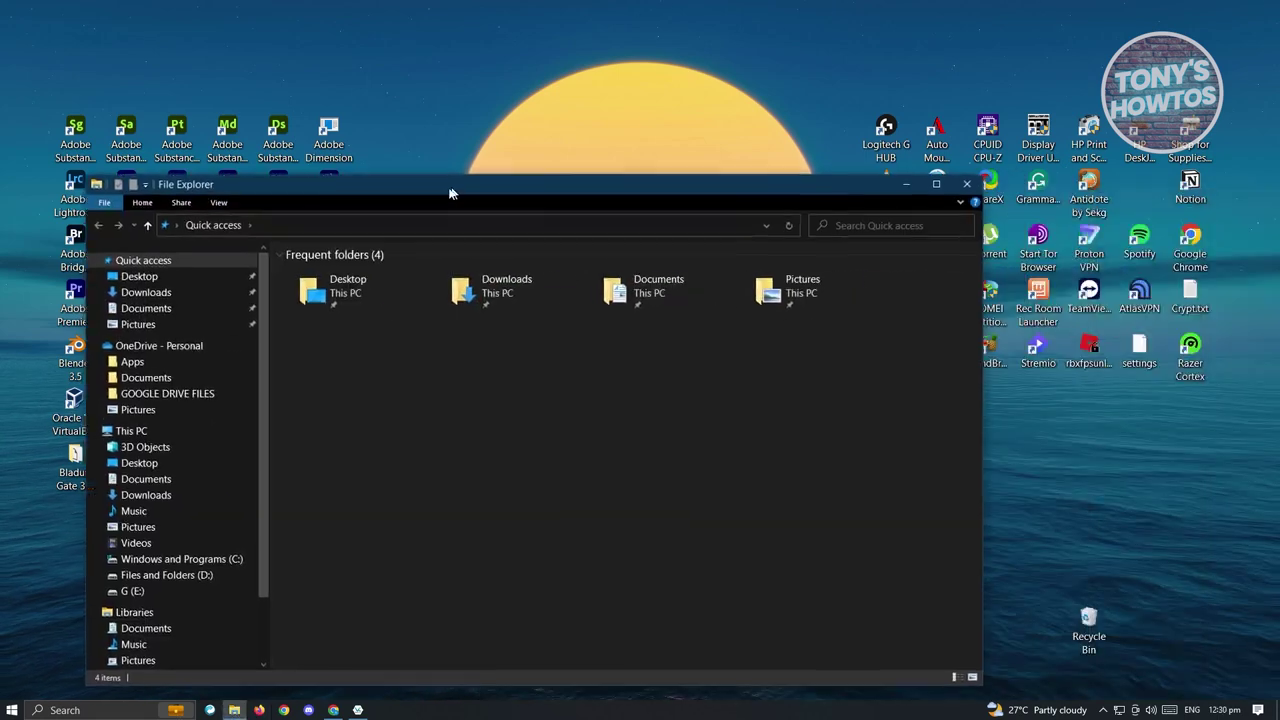
left_click_drag(450, 193, 500, 120)
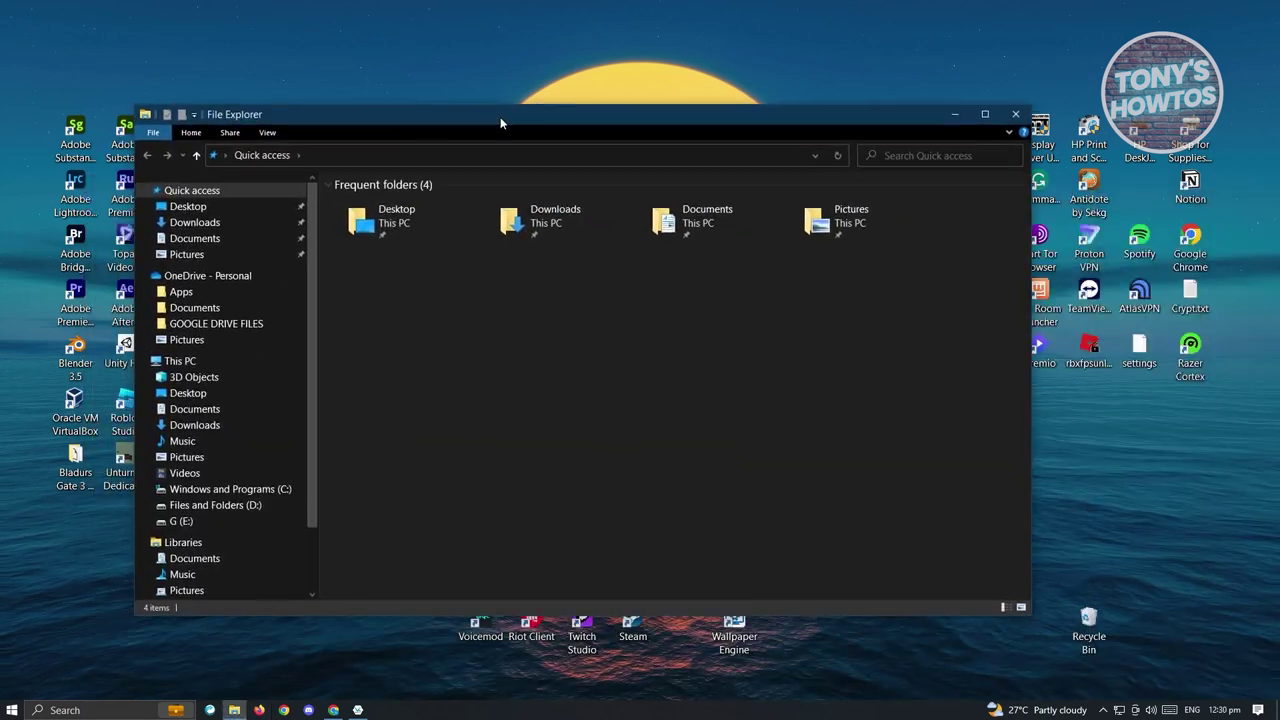
left_click(188, 363)
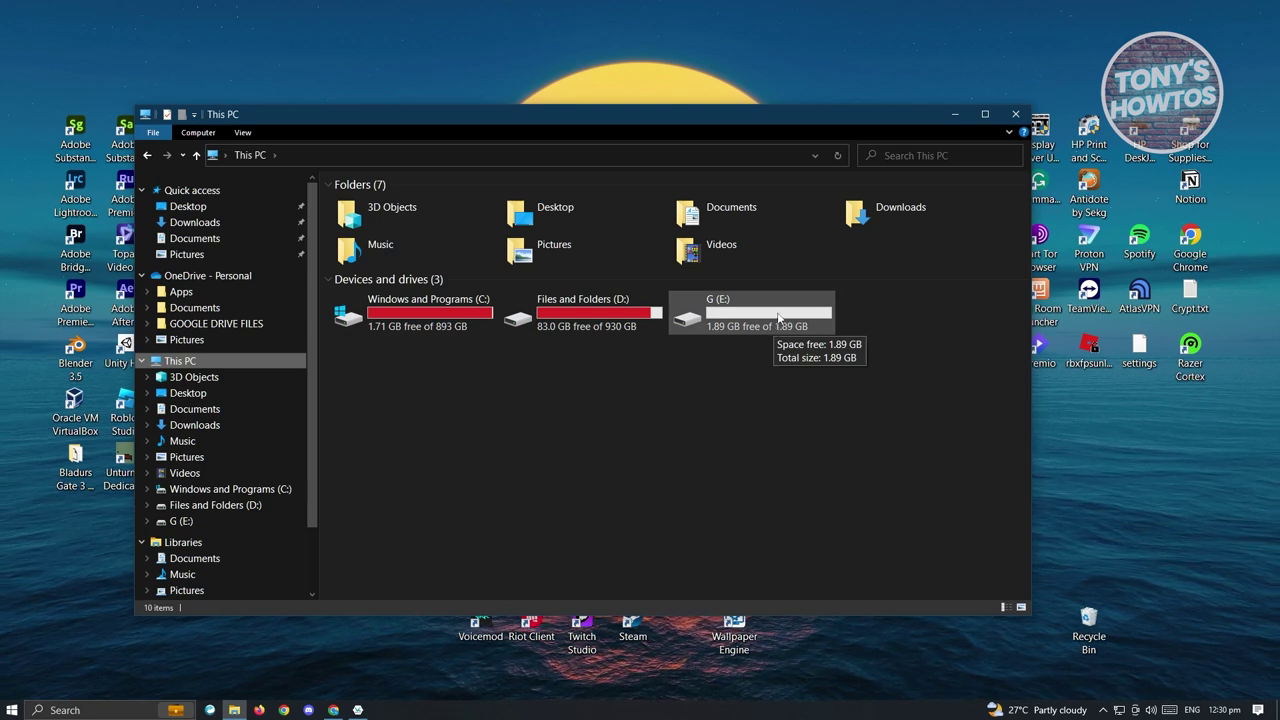
right_click(700, 310)
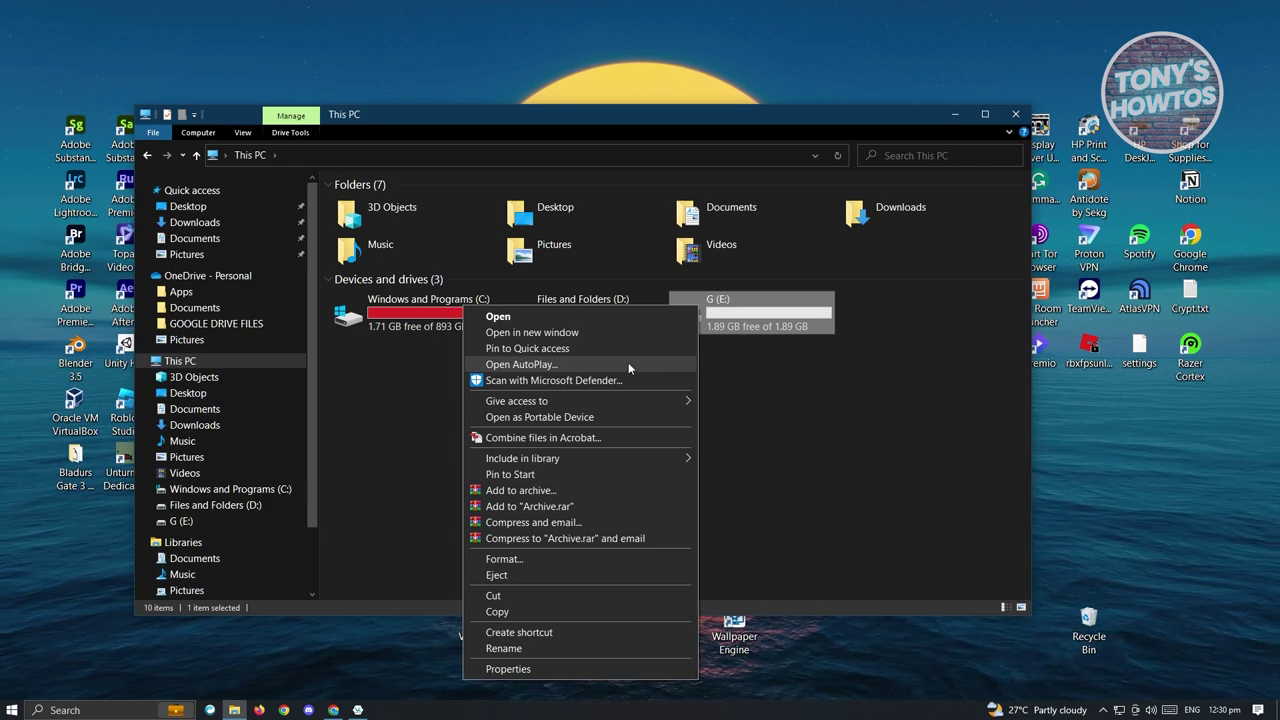
Dismiss the drive menu and check the VeraCrypt 1.26.7 downloads page, minimizing Explorer and Chrome
left_click(991, 303)
left_click(955, 114)
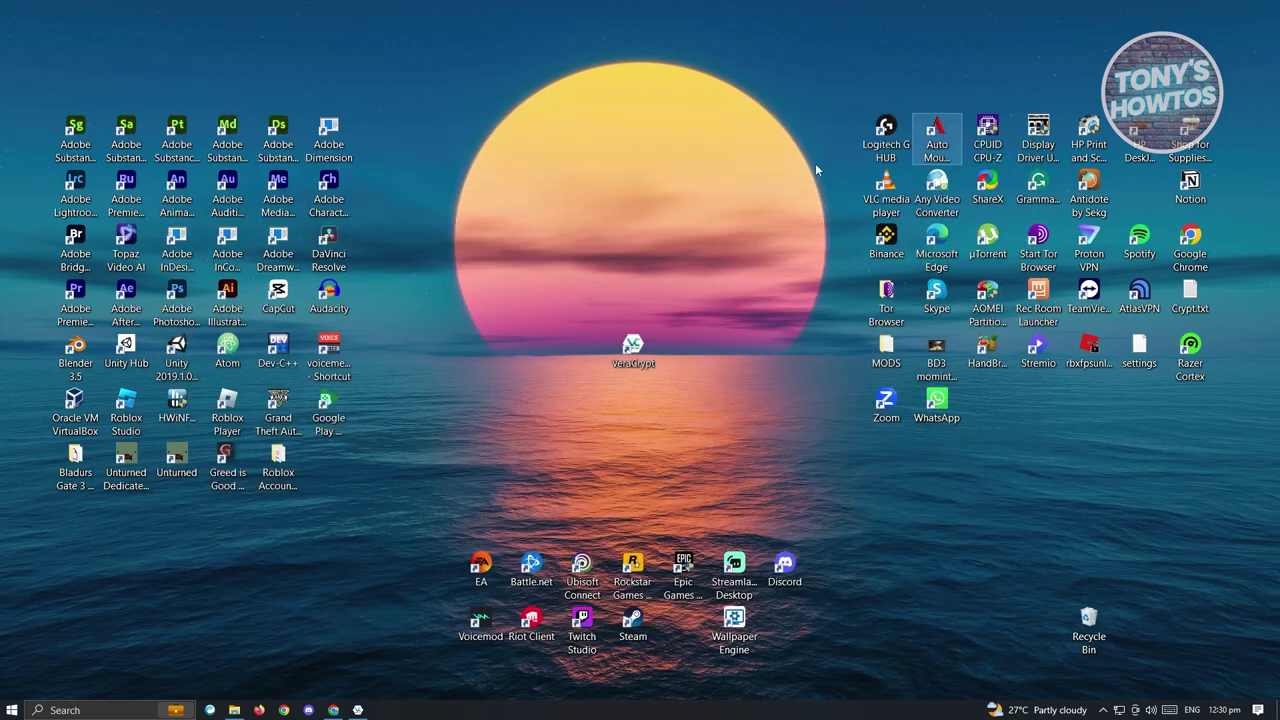
left_click(336, 710)
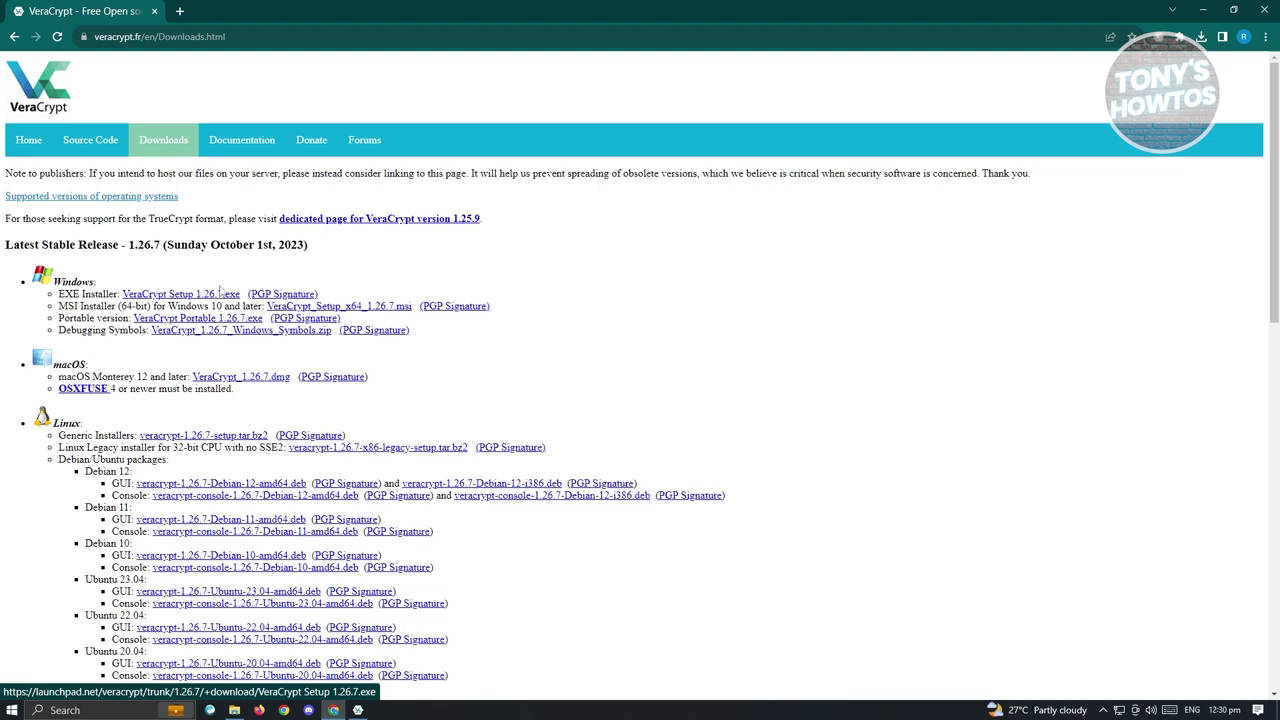
left_click(1202, 12)
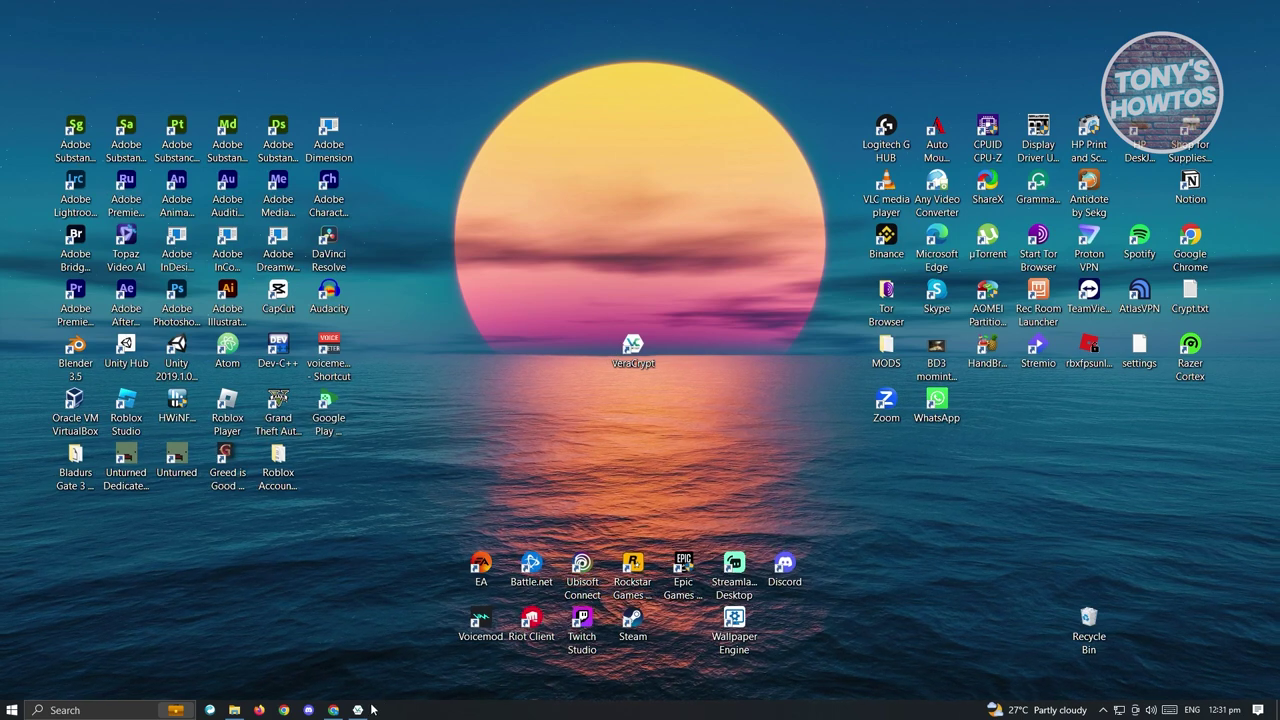
In VeraCrypt, start a new standard encrypted file container in the Volume Creation Wizard
left_click(362, 709)
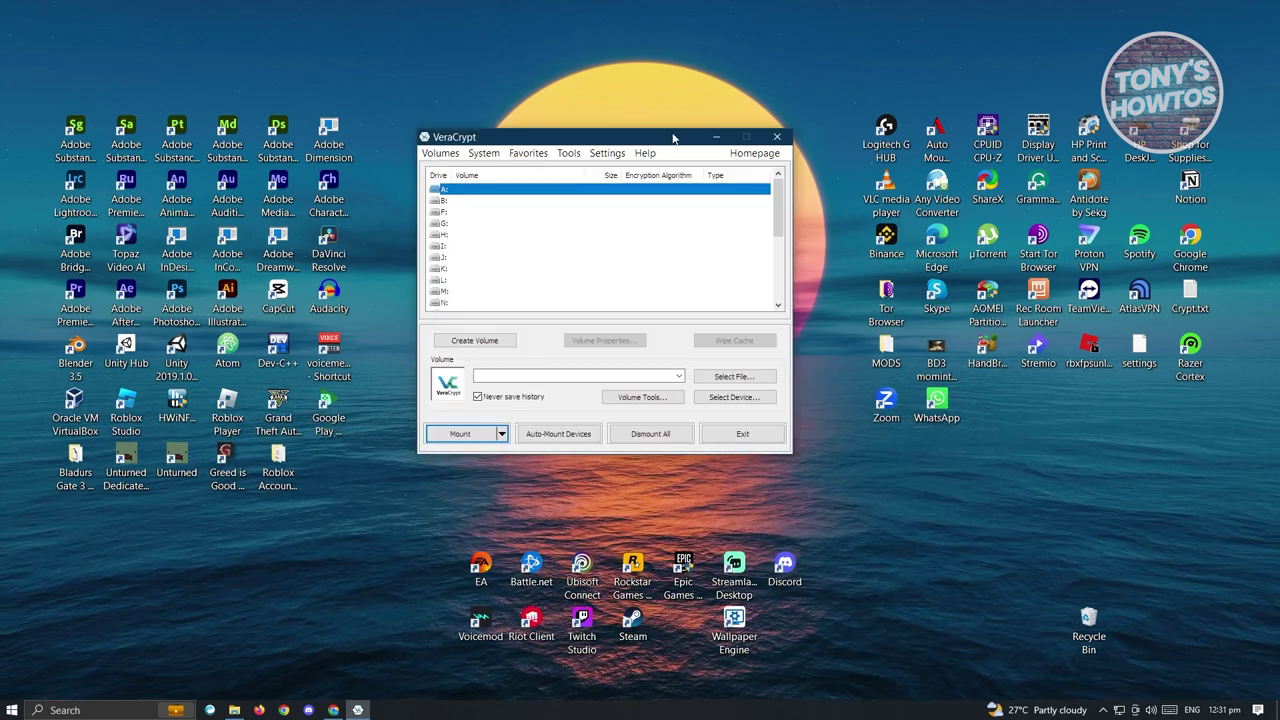
left_click_drag(676, 141, 777, 112)
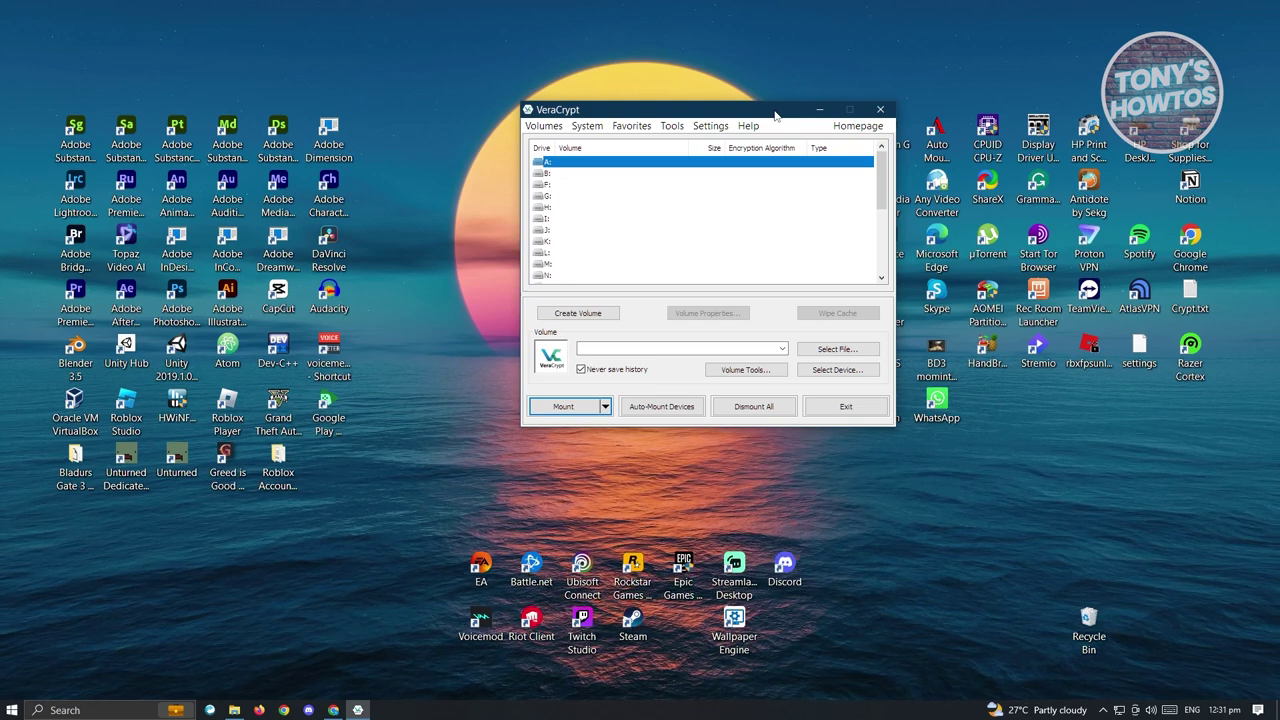
left_click_drag(775, 115, 918, 126)
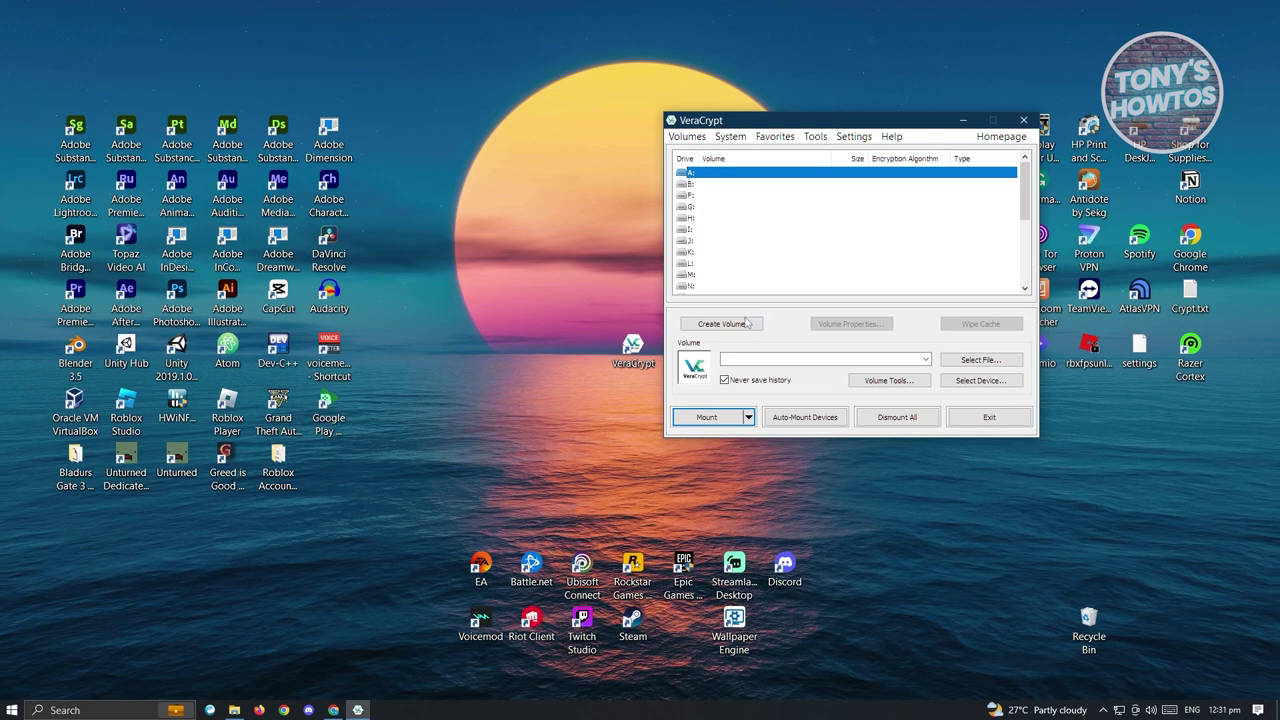
left_click(722, 324)
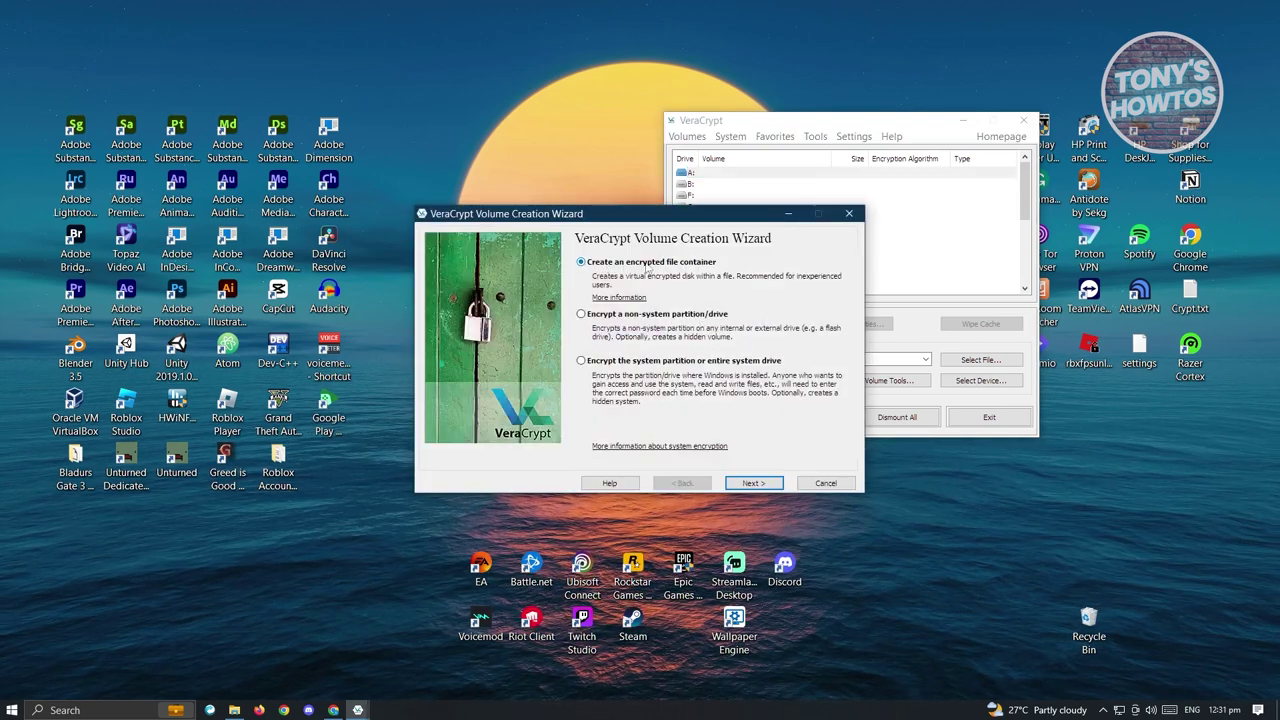
left_click(760, 484)
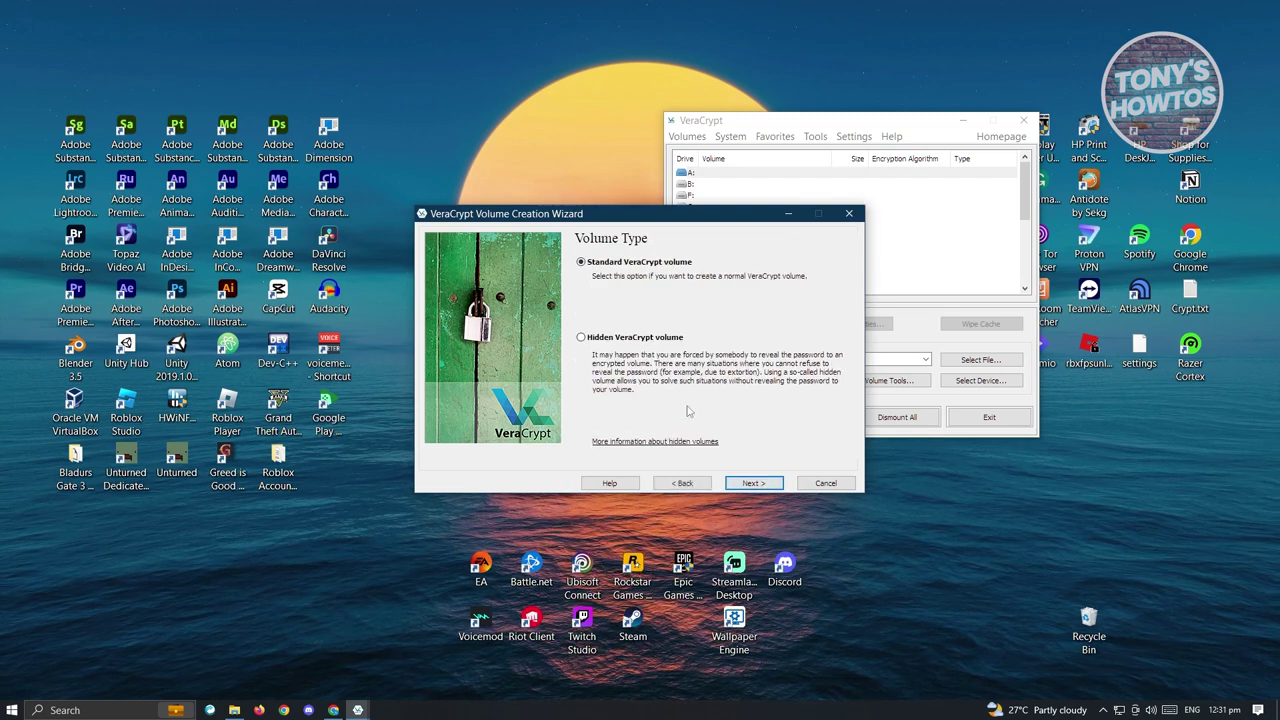
left_click(752, 484)
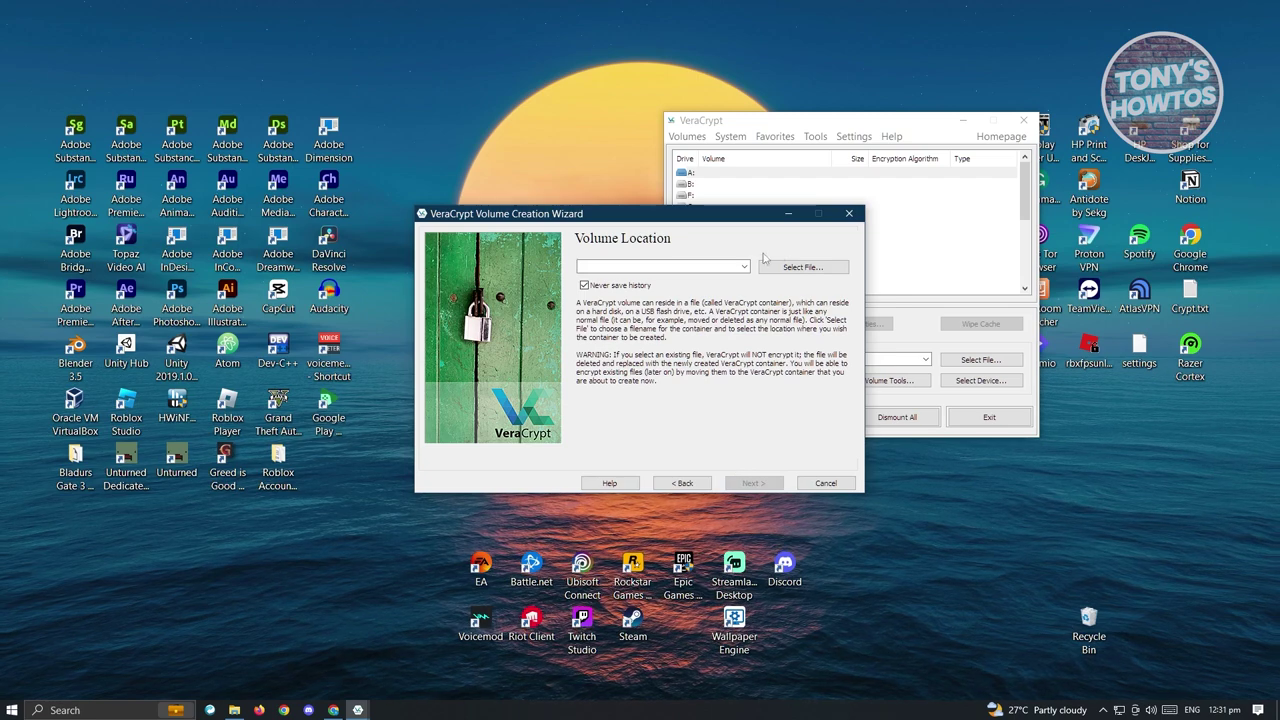
Set the container file location to TESTVOLUME.HC on the Desktop
left_click(803, 268)
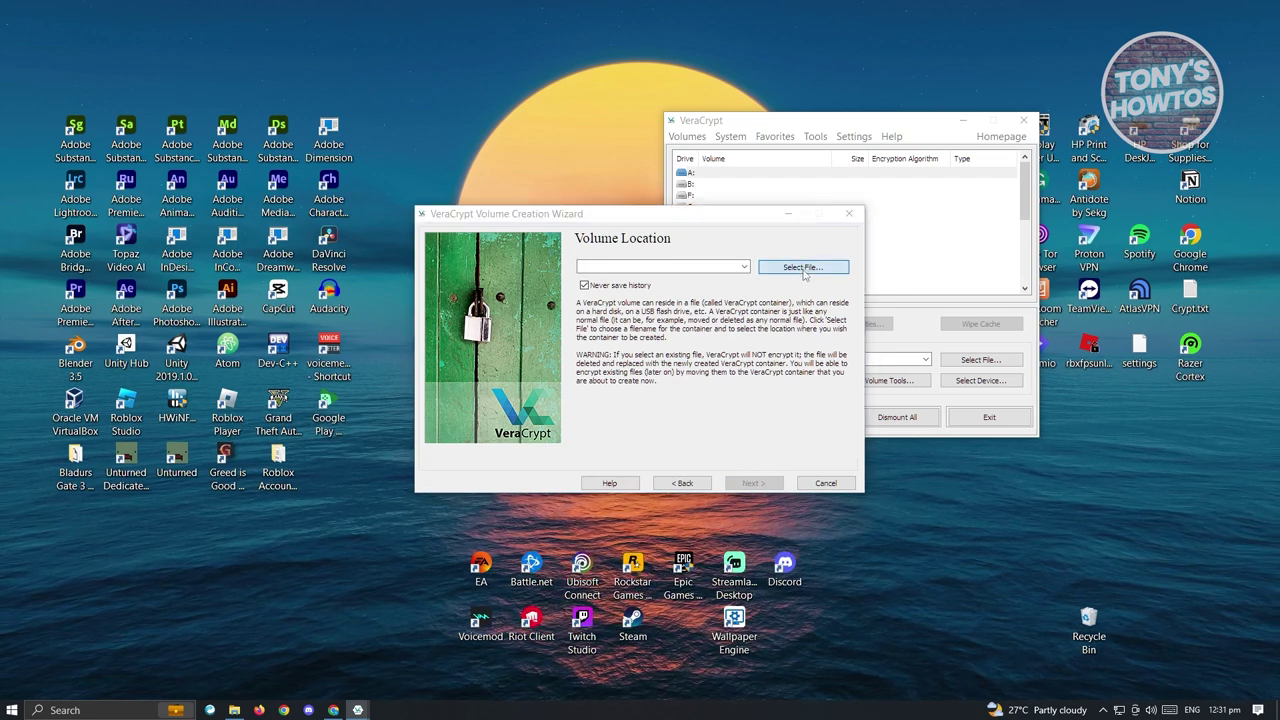
left_click(471, 329)
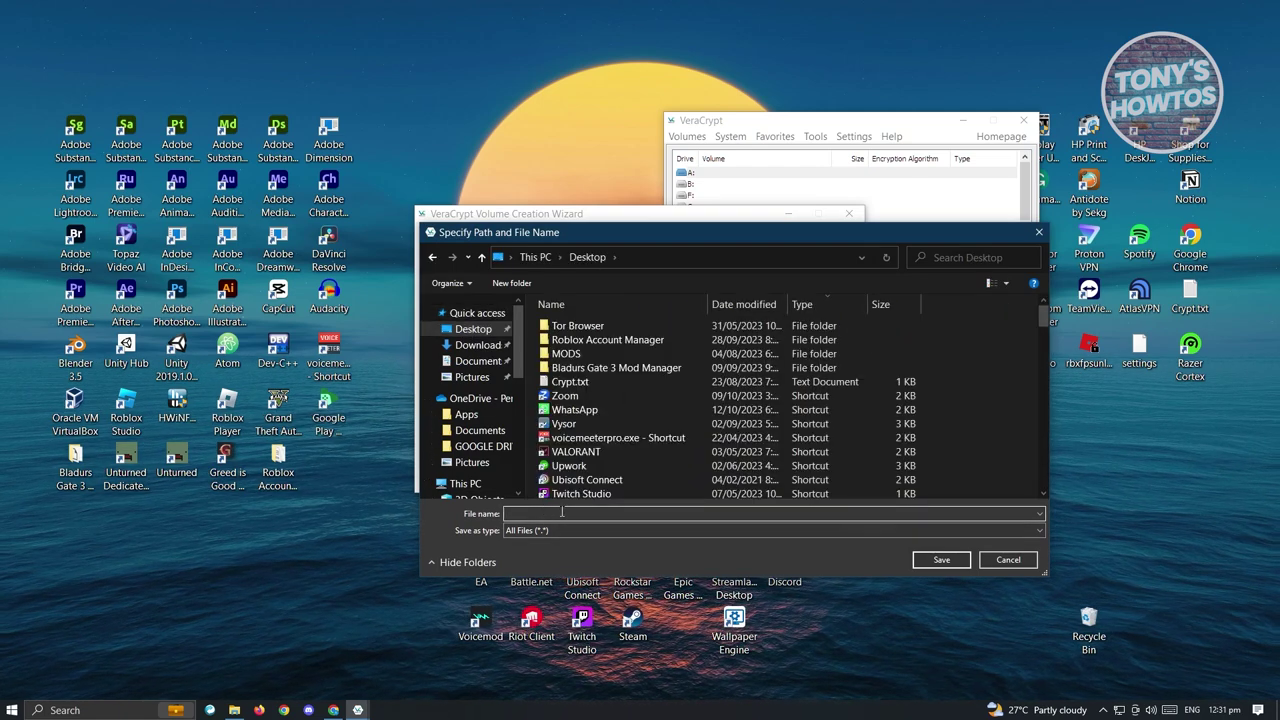
left_click(562, 512)
type("TESTVOLUME")
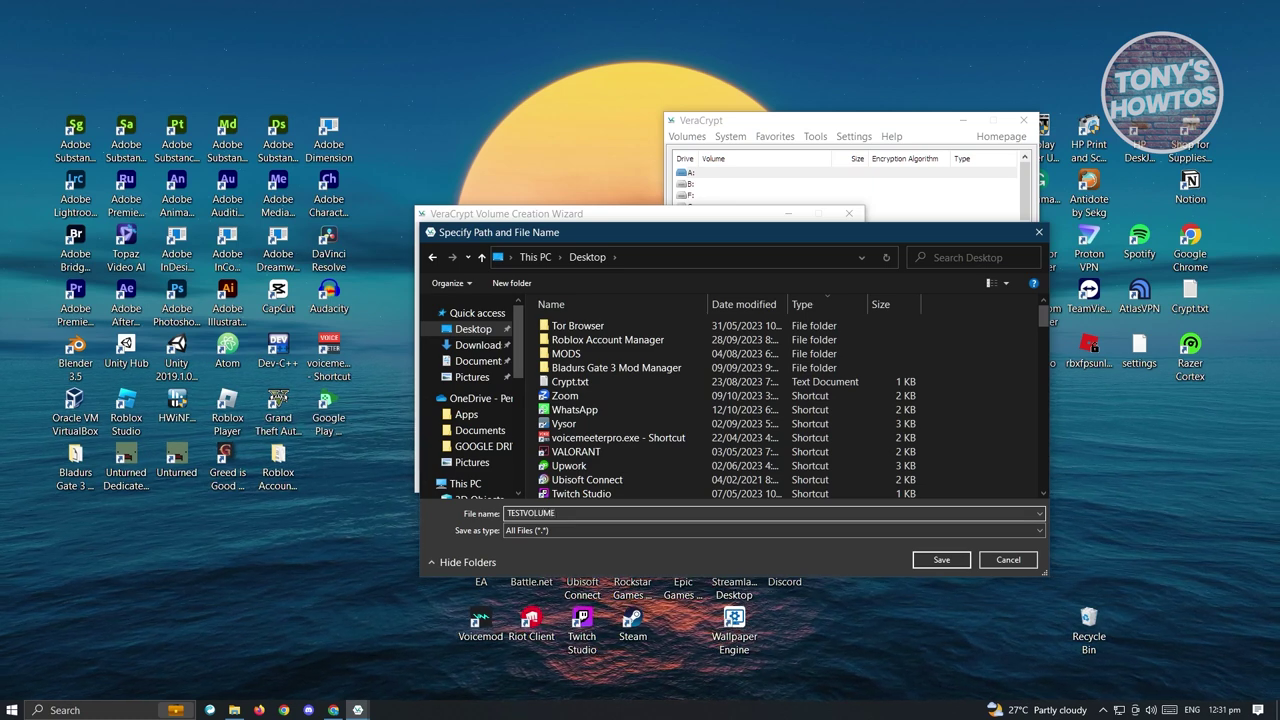
type(".HC")
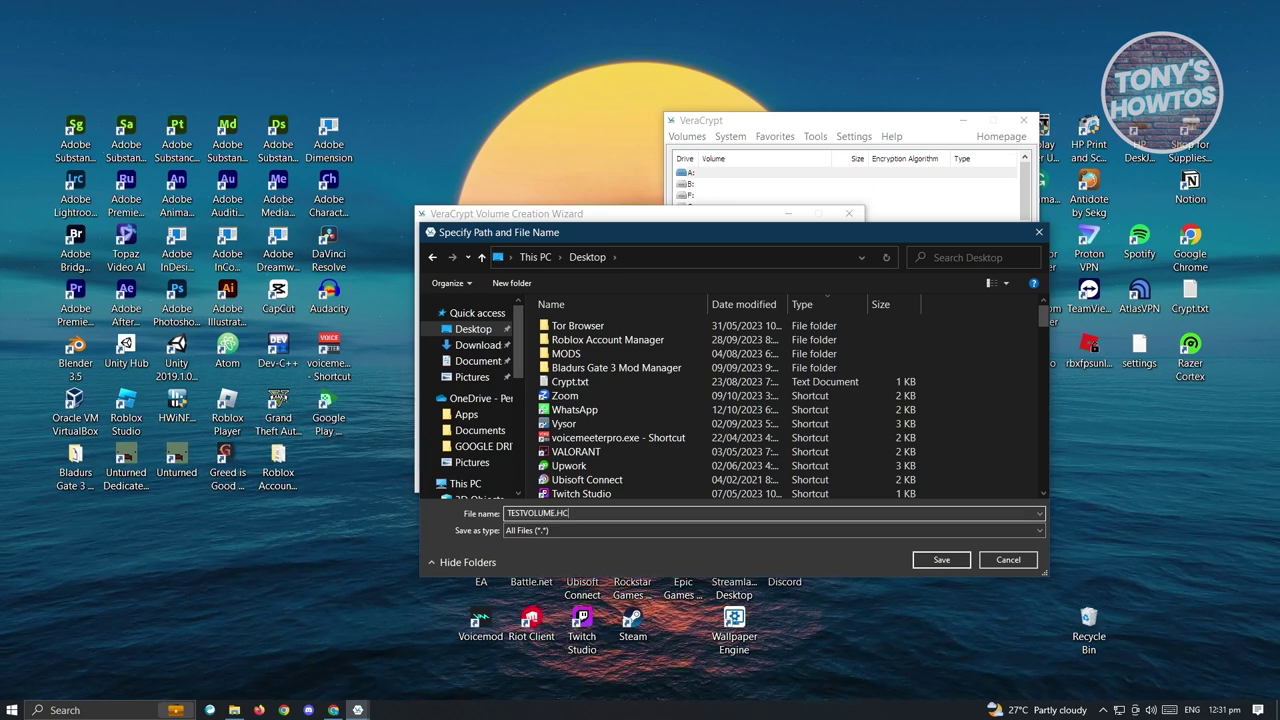
left_click(942, 560)
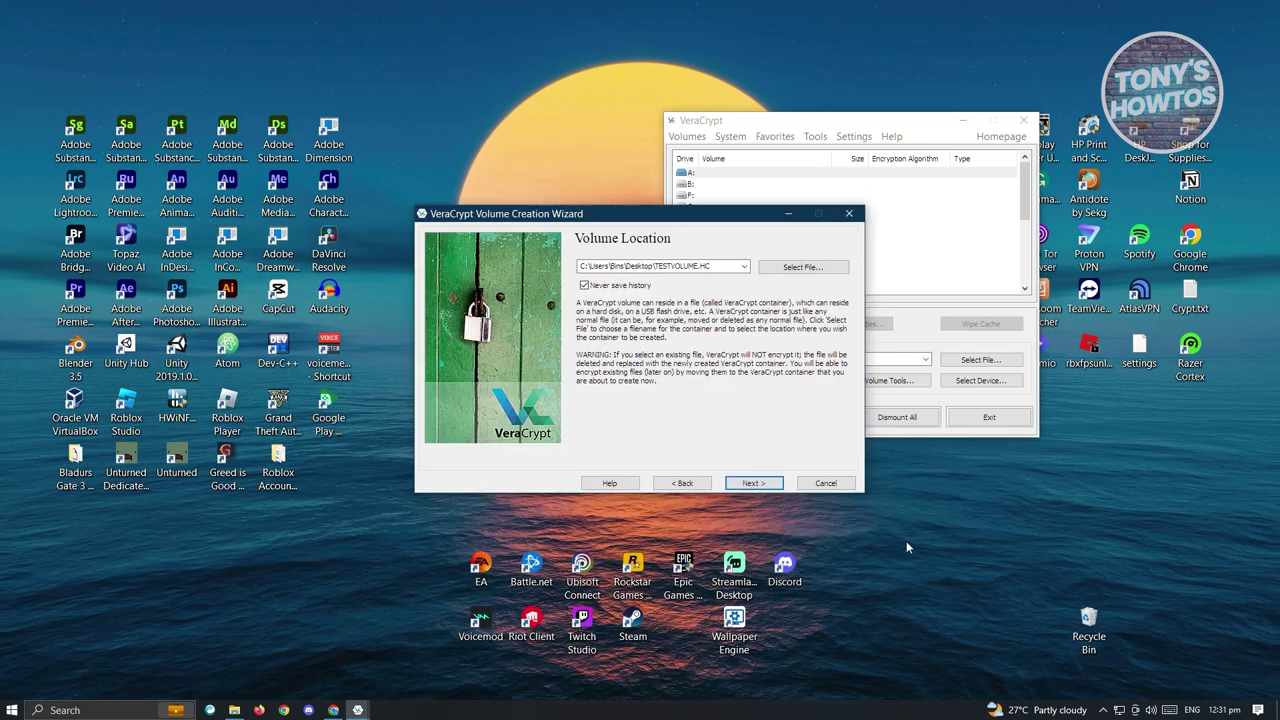
Keep AES with SHA-512 encryption and set the container size to 100 MB
left_click(754, 483)
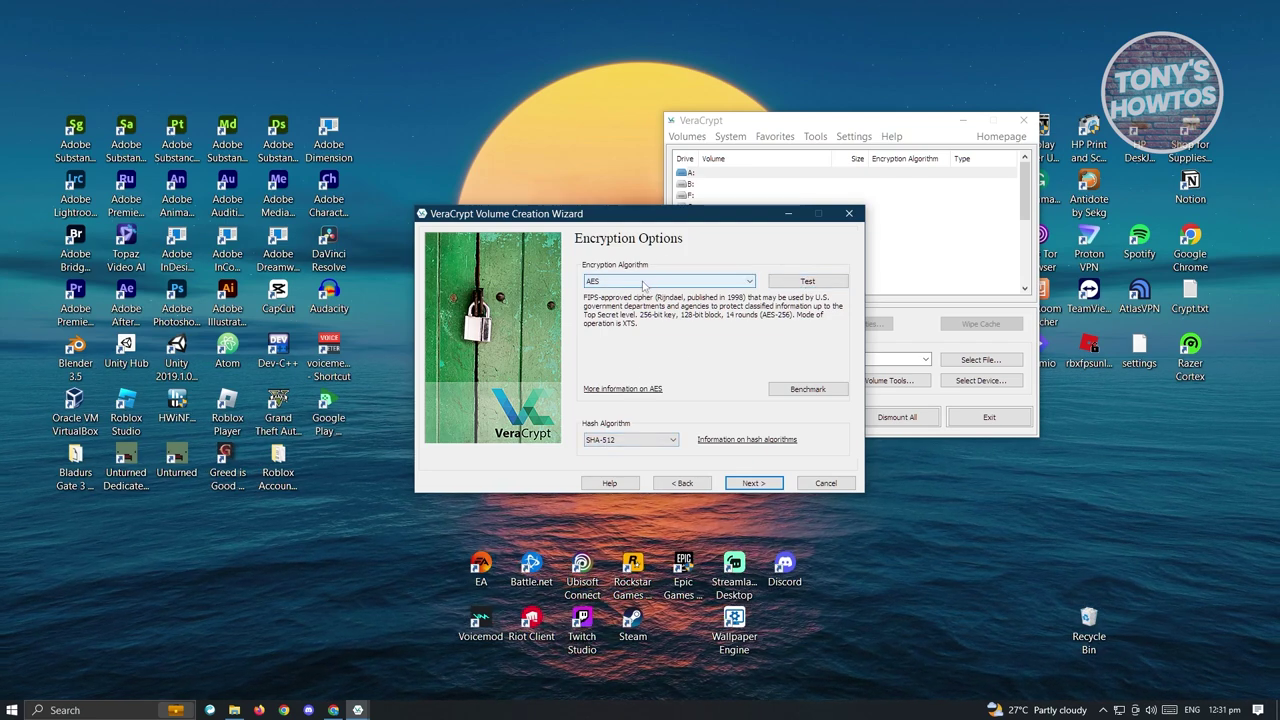
left_click(748, 483)
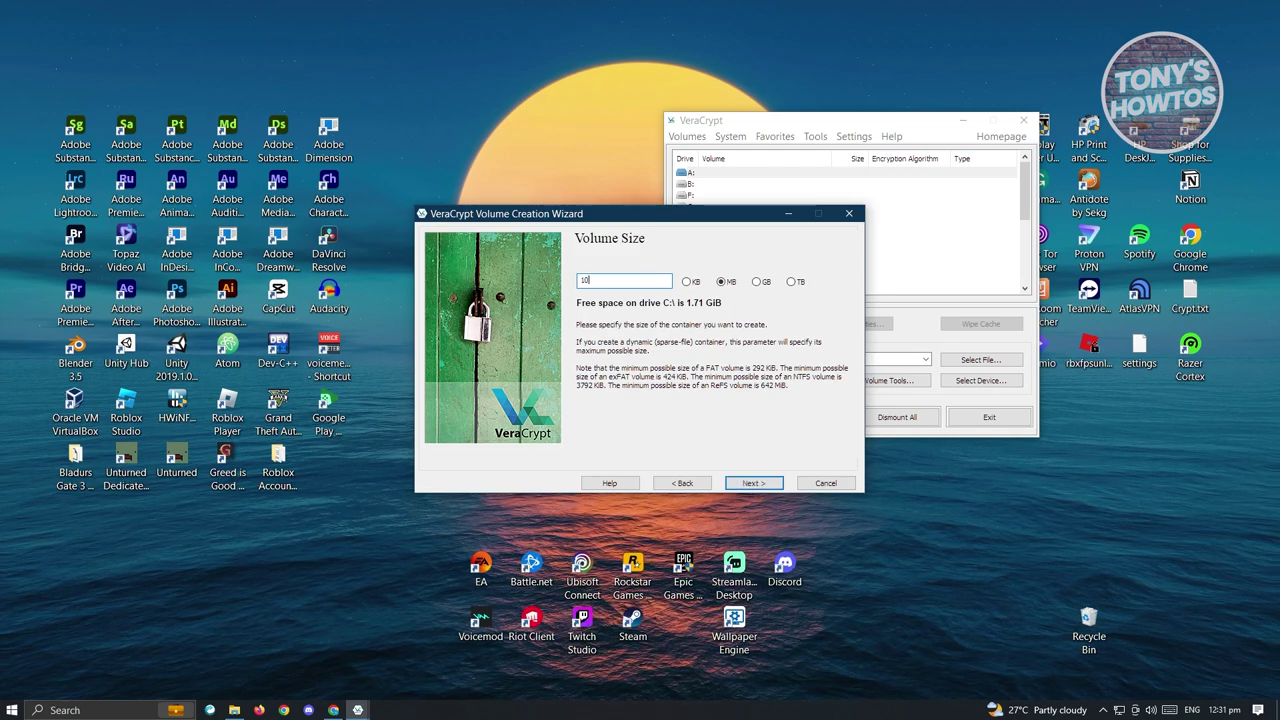
type("100")
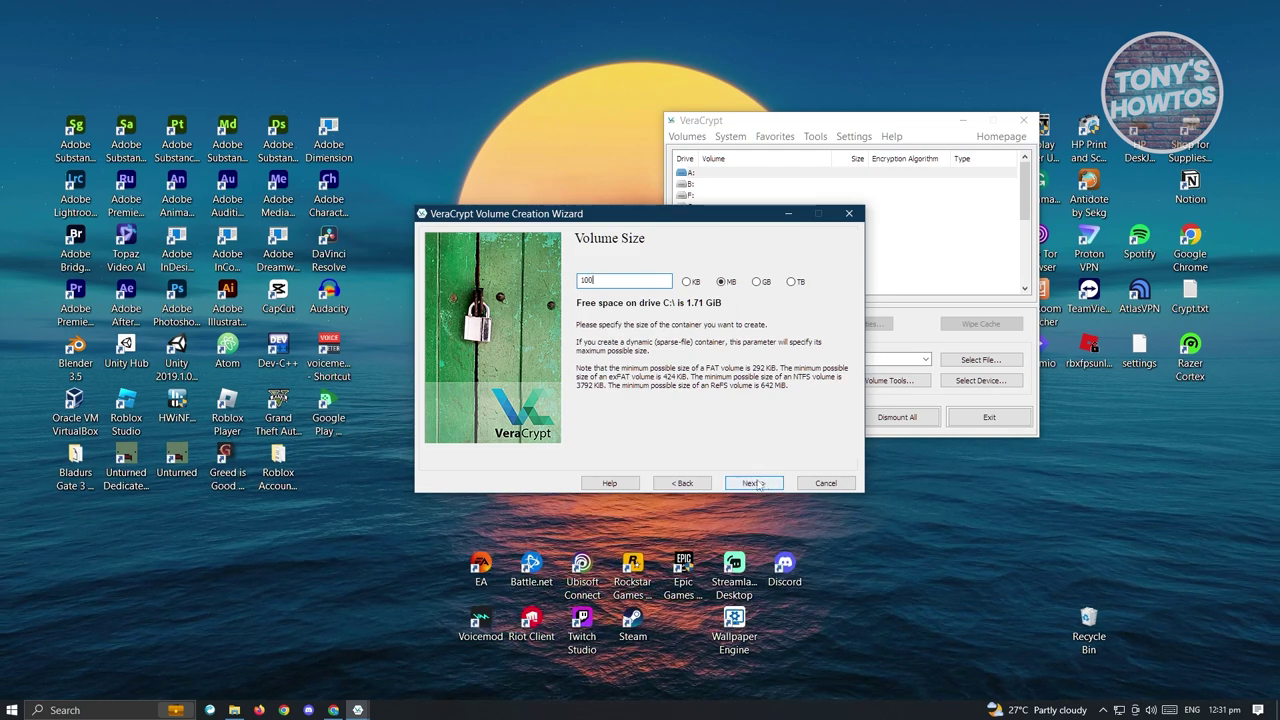
left_click(757, 483)
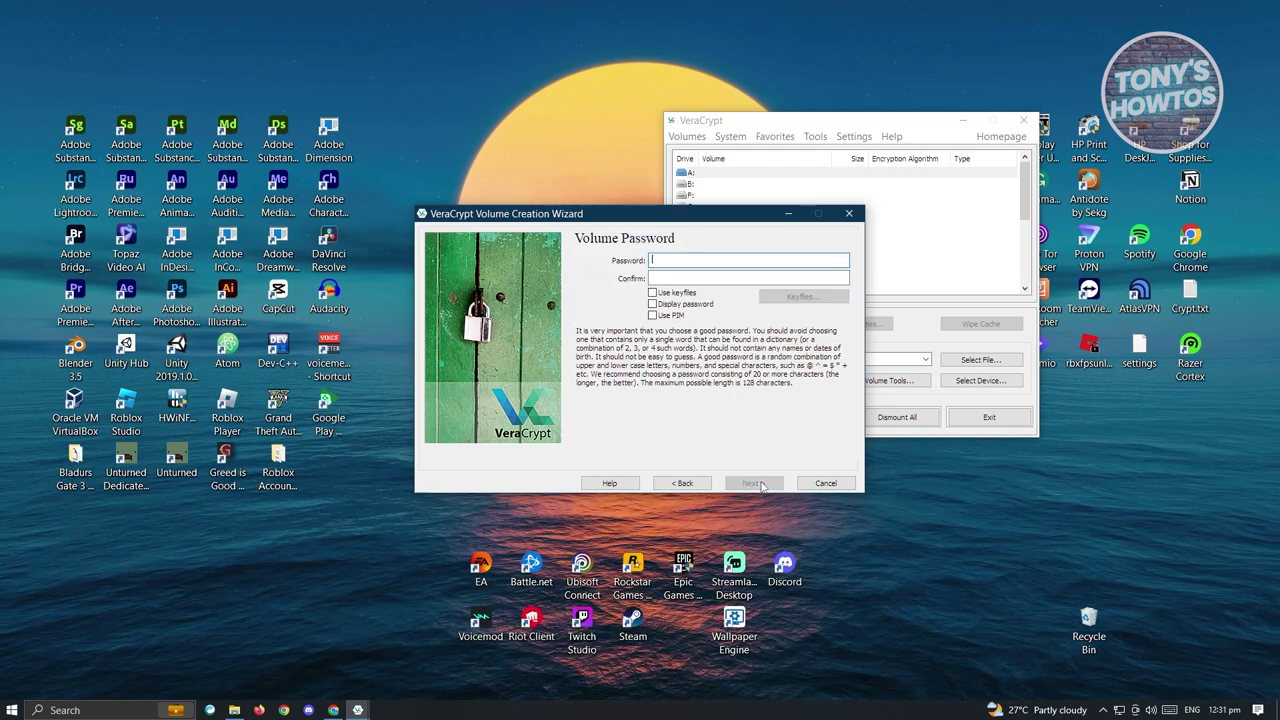
Enter and confirm a short volume password
type("1234")
left_click(700, 280)
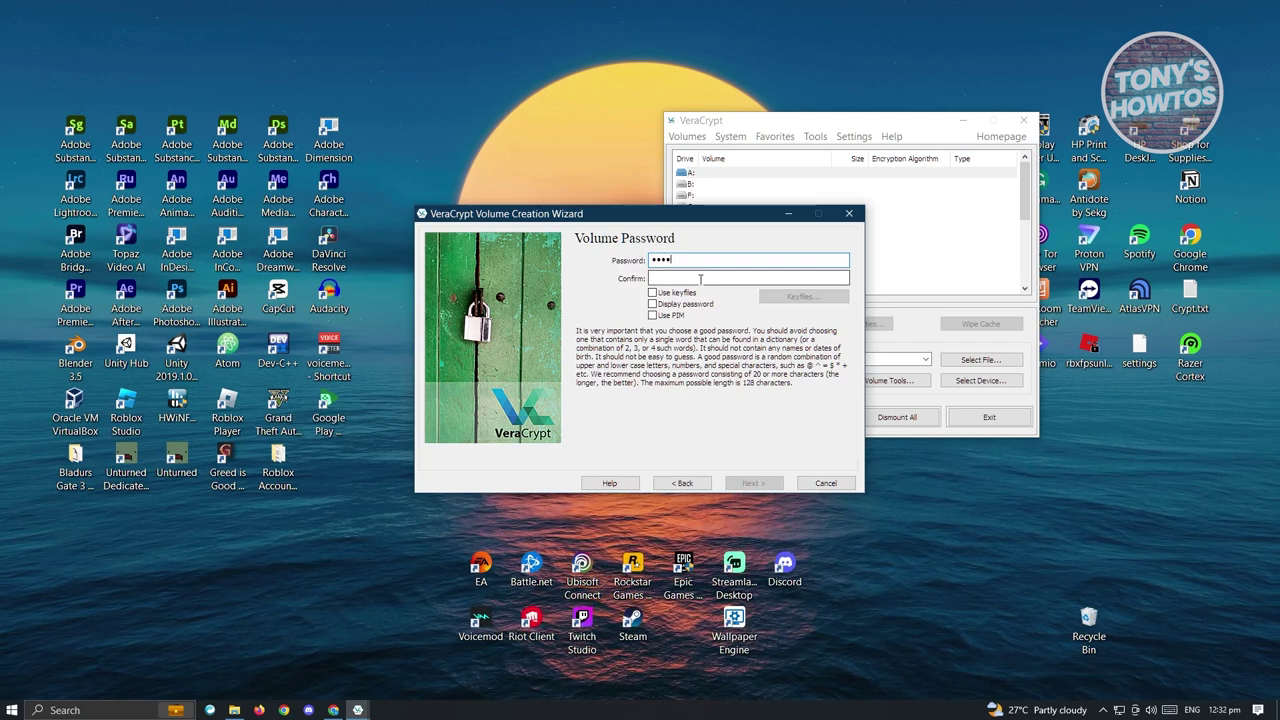
type("1234")
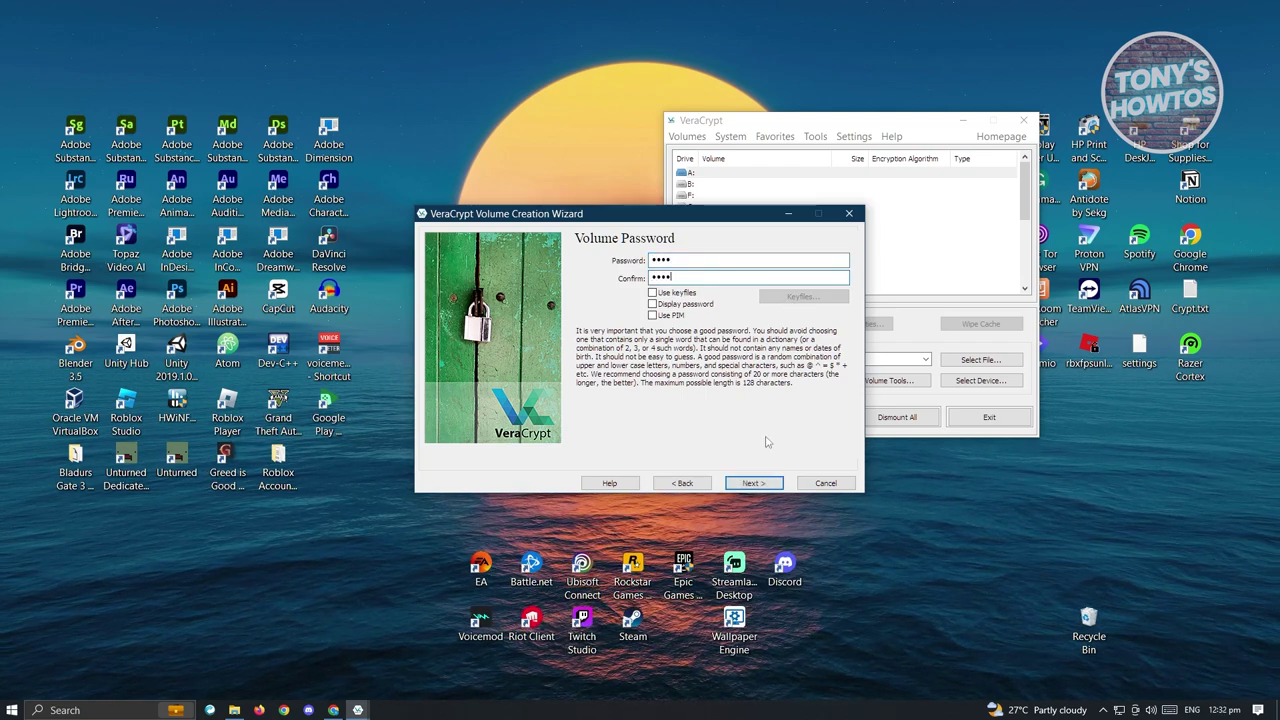
left_click(753, 483)
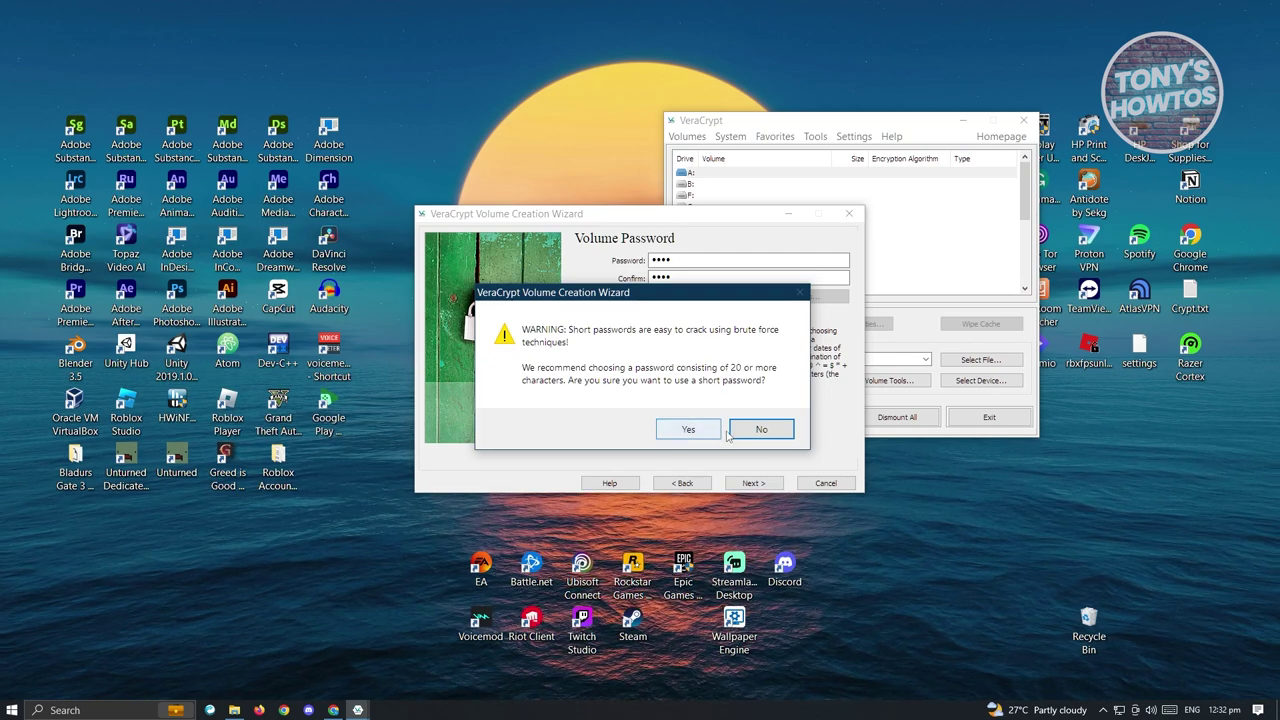
Accept the short-password warning and start formatting the FAT volume
left_click(690, 428)
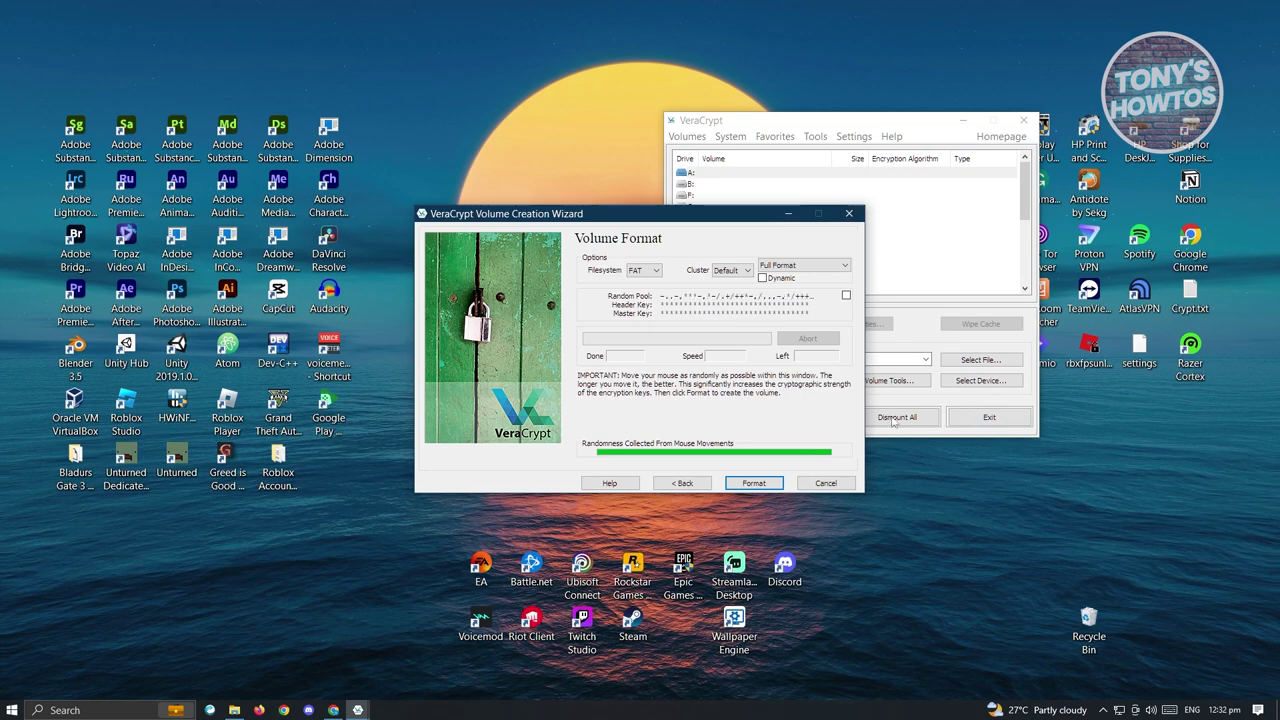
left_click(763, 486)
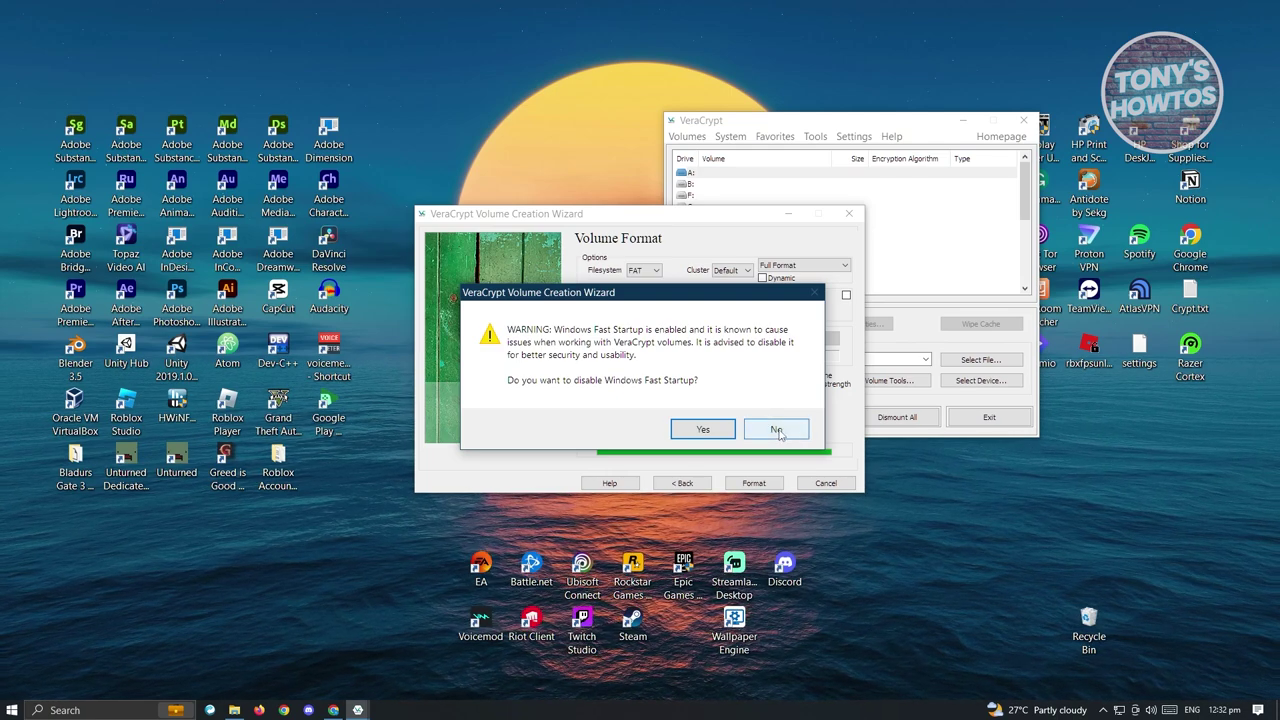
Keep Windows Fast Startup enabled and acknowledge the volume-created message
left_click(777, 430)
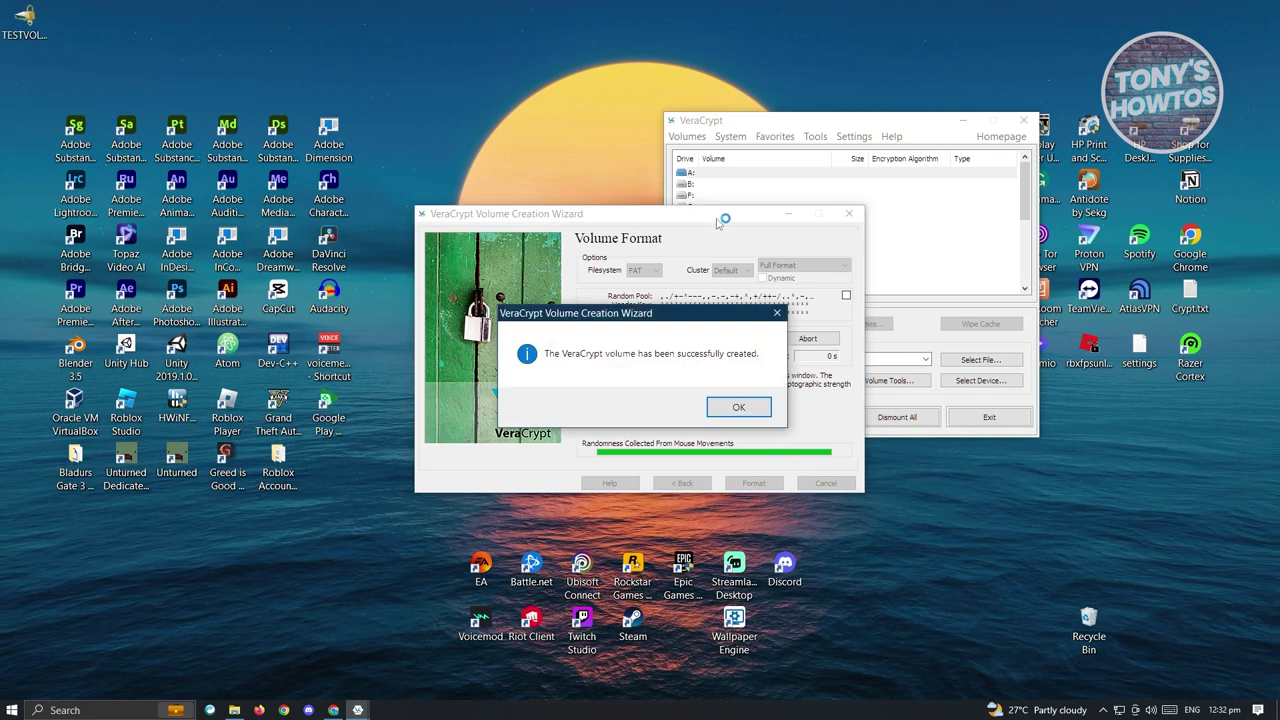
left_click(741, 406)
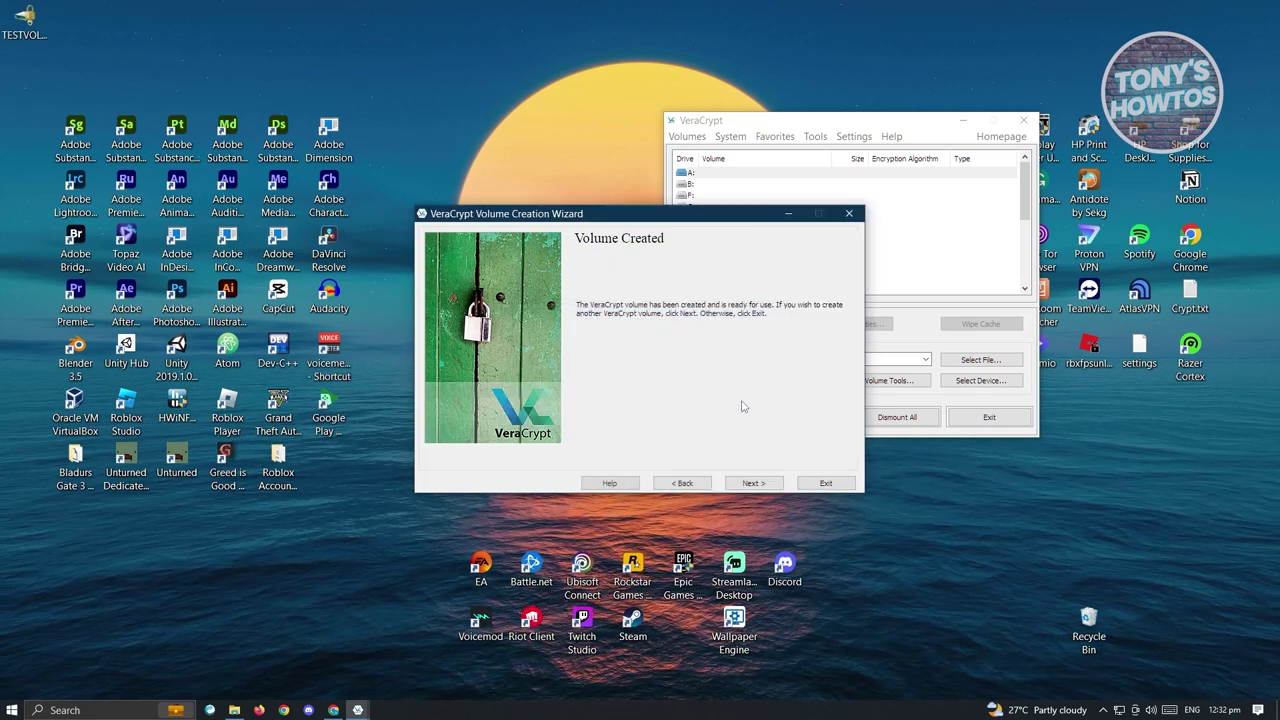
Close the wizard and load the desktop TESTVOLUME.HC into VeraCrypt as the volume for drive A:
left_click(825, 485)
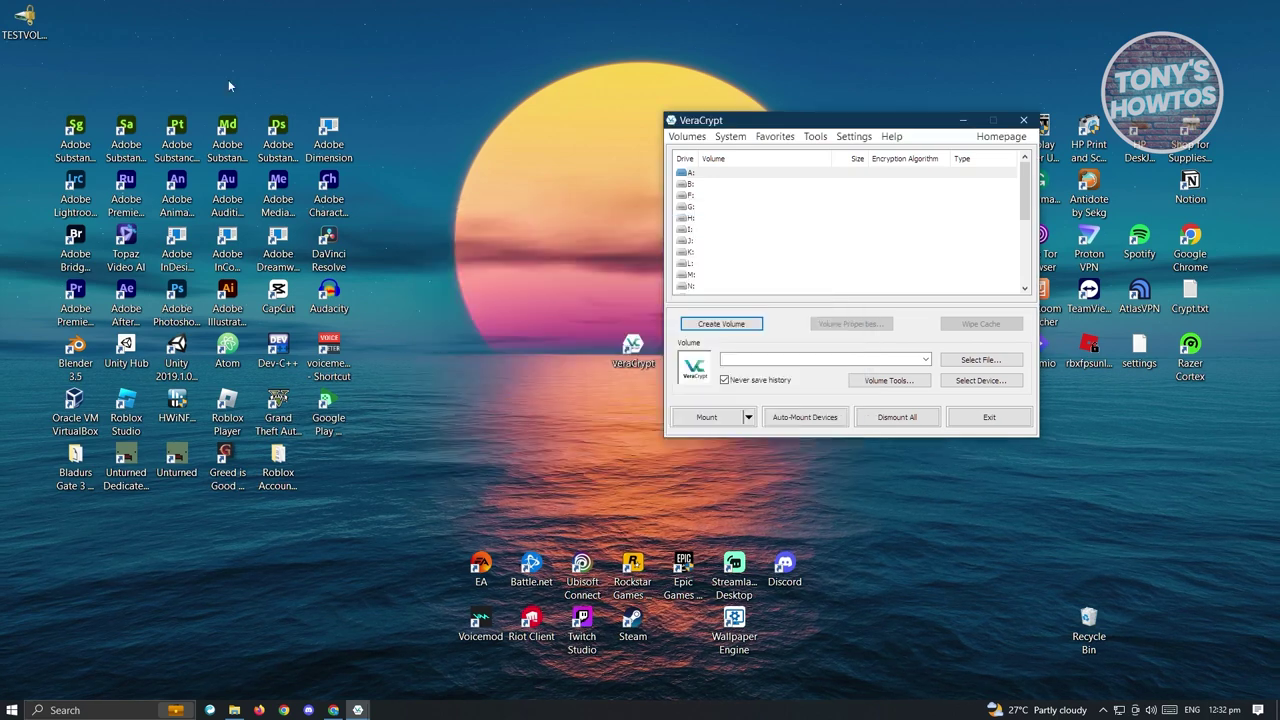
left_click_drag(24, 22, 575, 304)
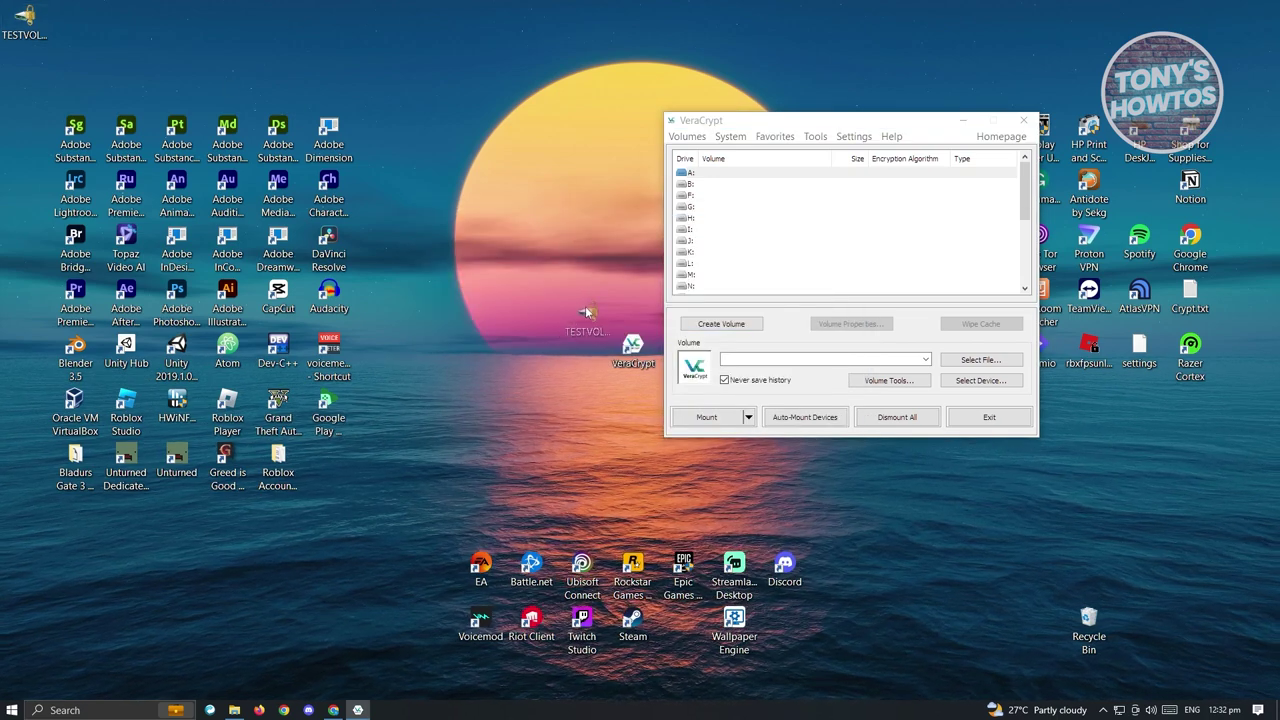
left_click_drag(596, 320, 590, 308)
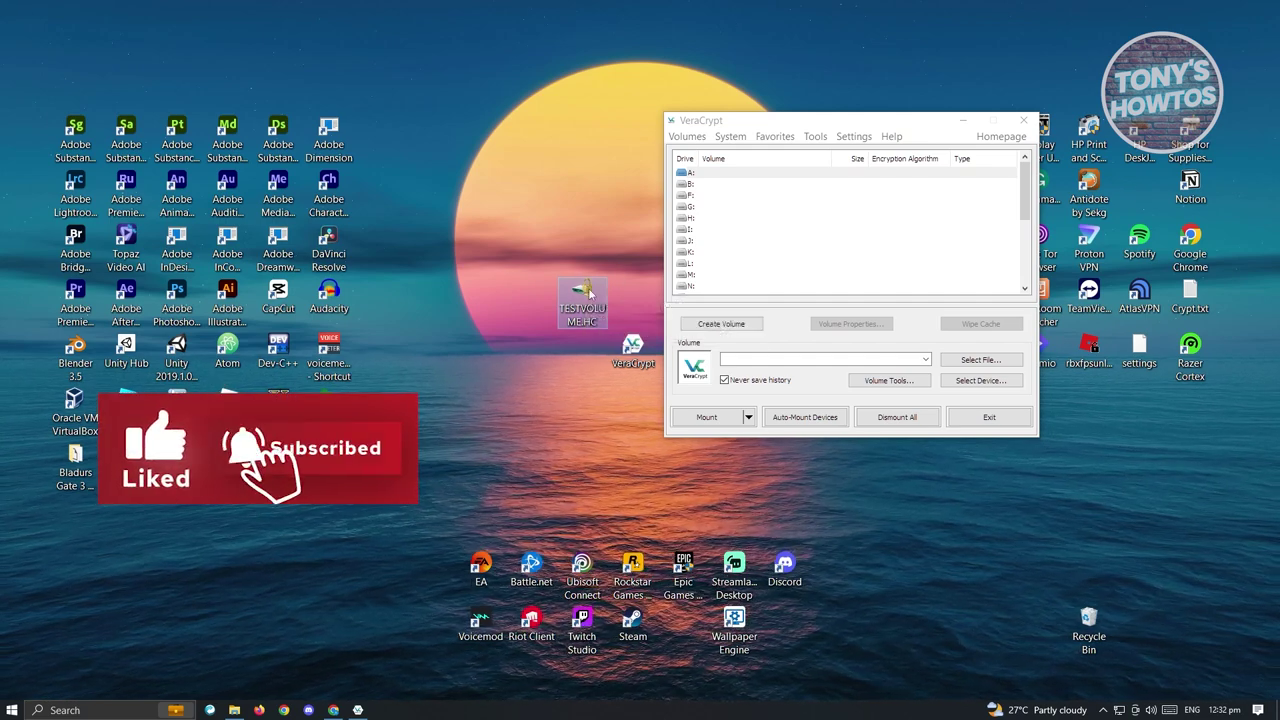
left_click_drag(583, 295, 760, 230)
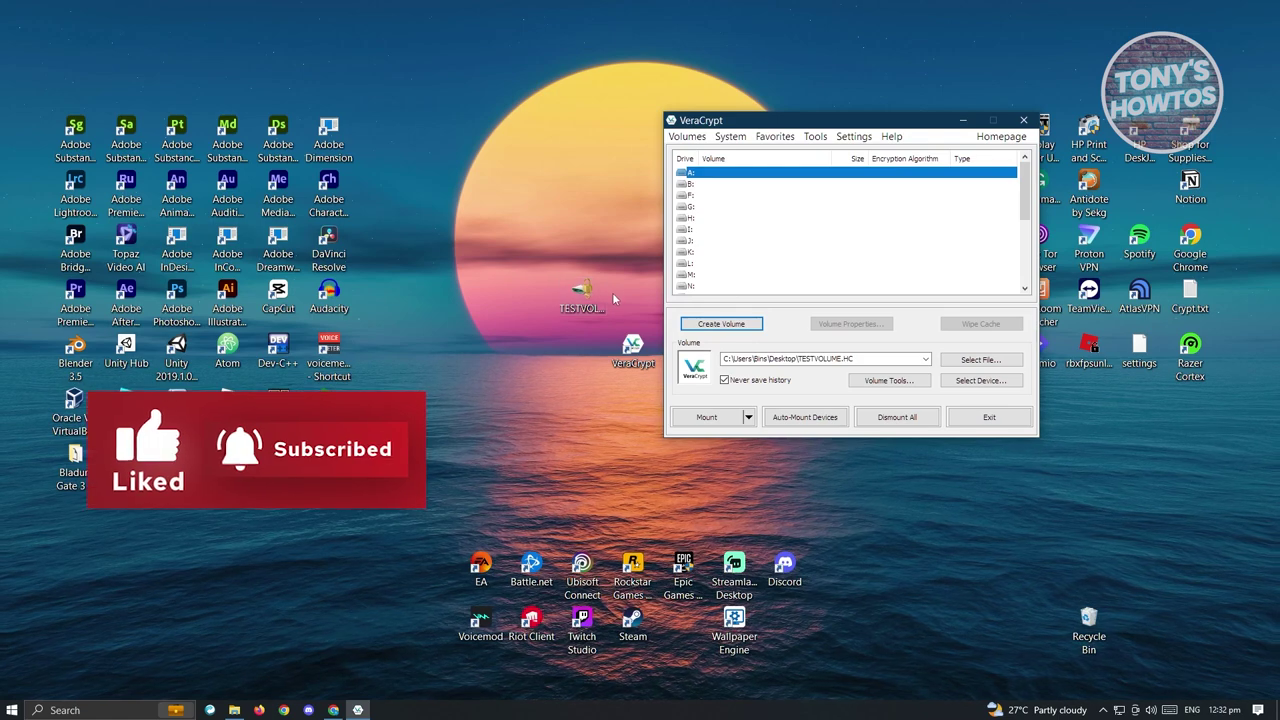
left_click_drag(745, 122, 758, 119)
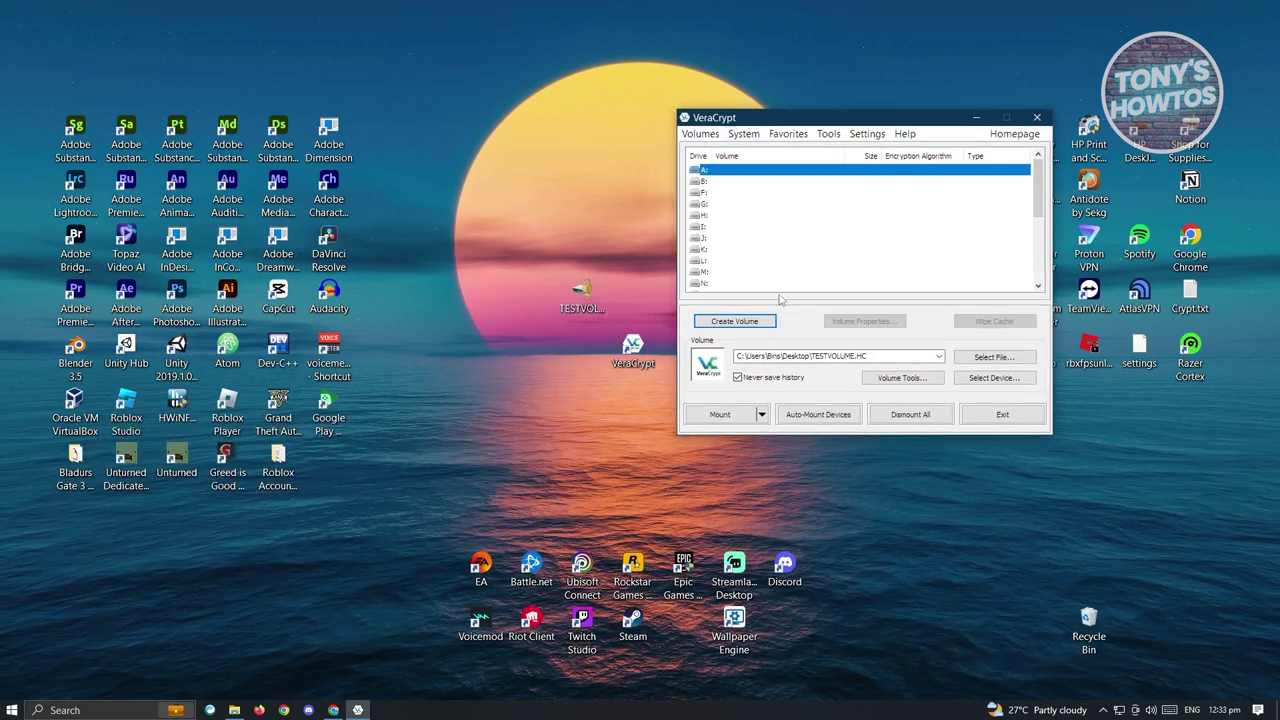
left_click(993, 360)
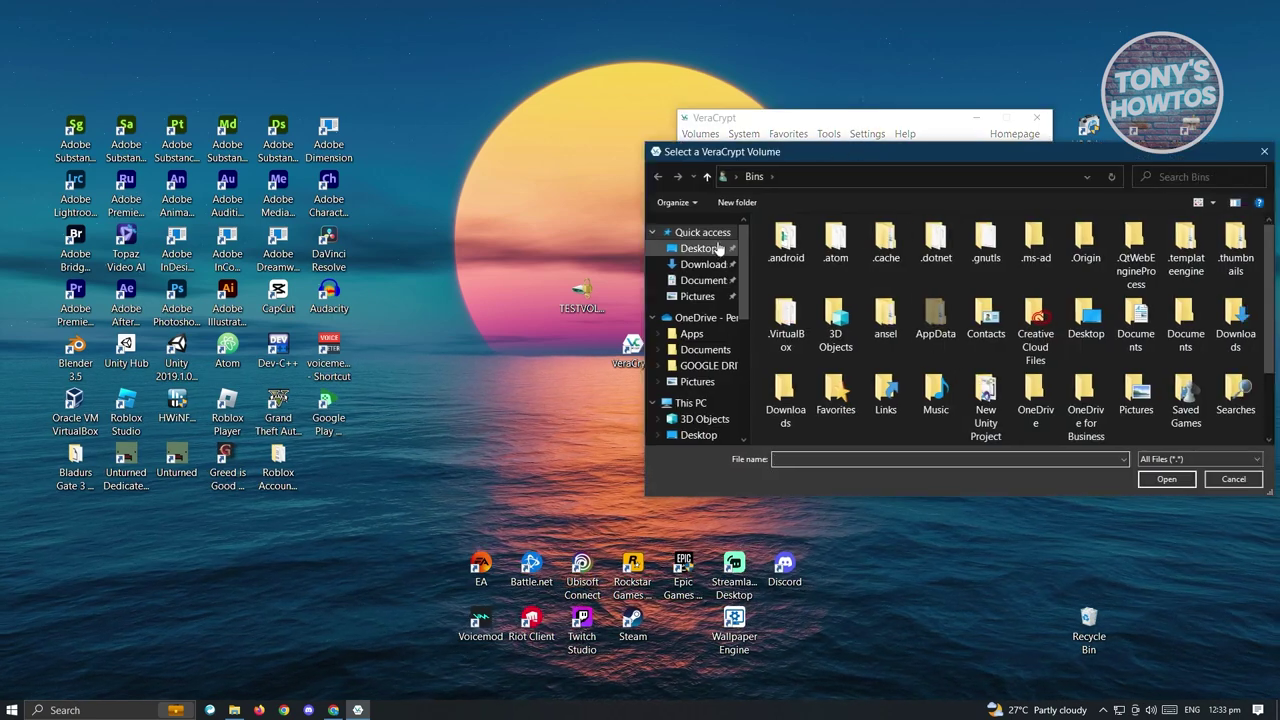
left_click(718, 248)
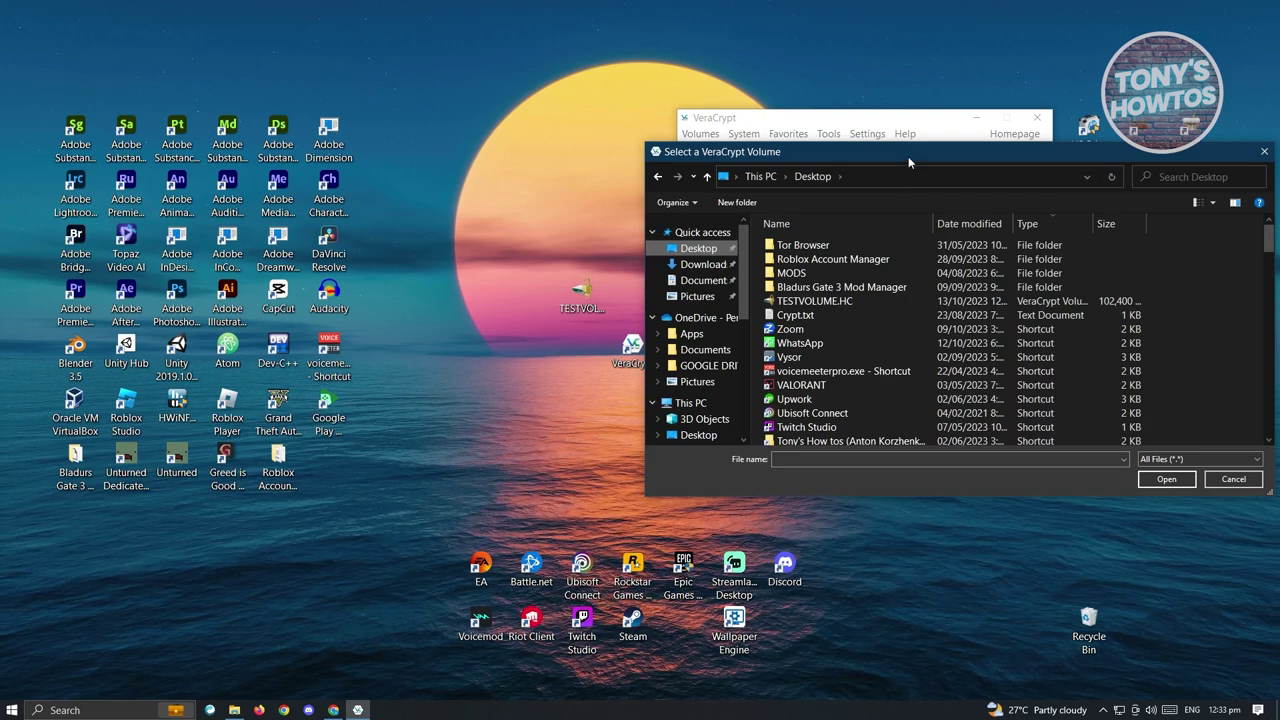
left_click_drag(908, 156, 818, 105)
scroll(834, 270, "down", 15)
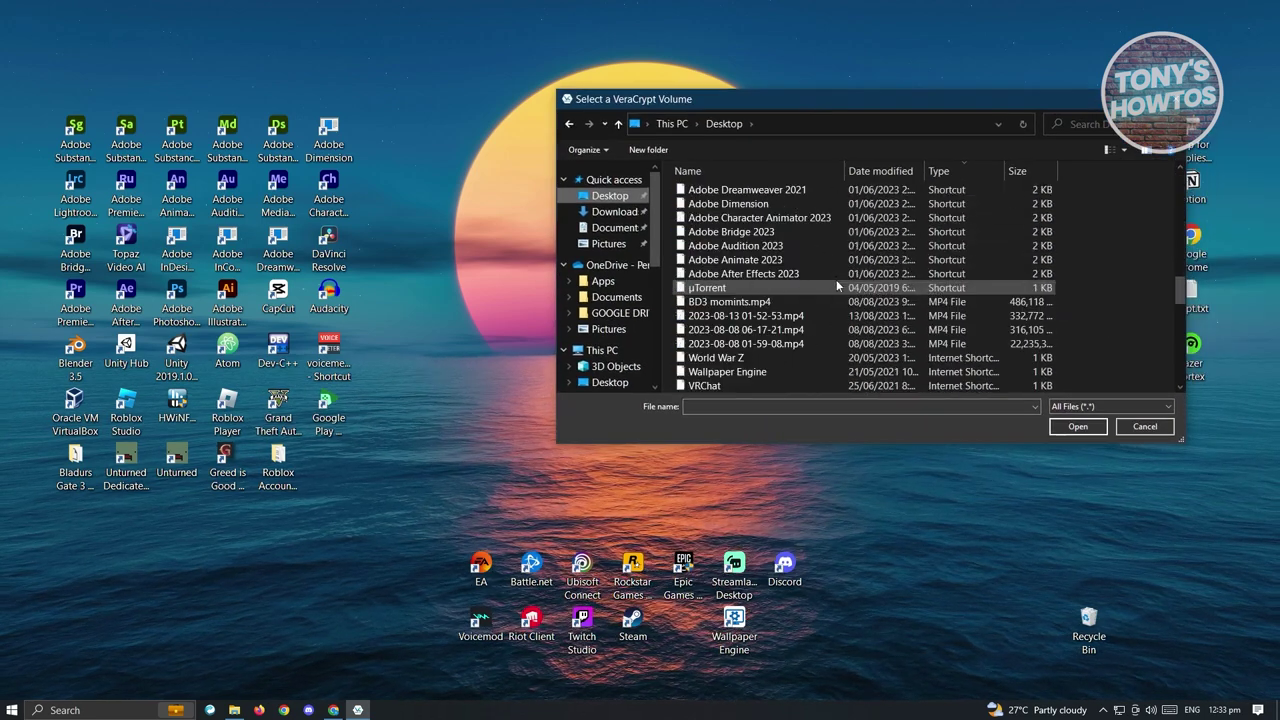
scroll(836, 287, "up", 15)
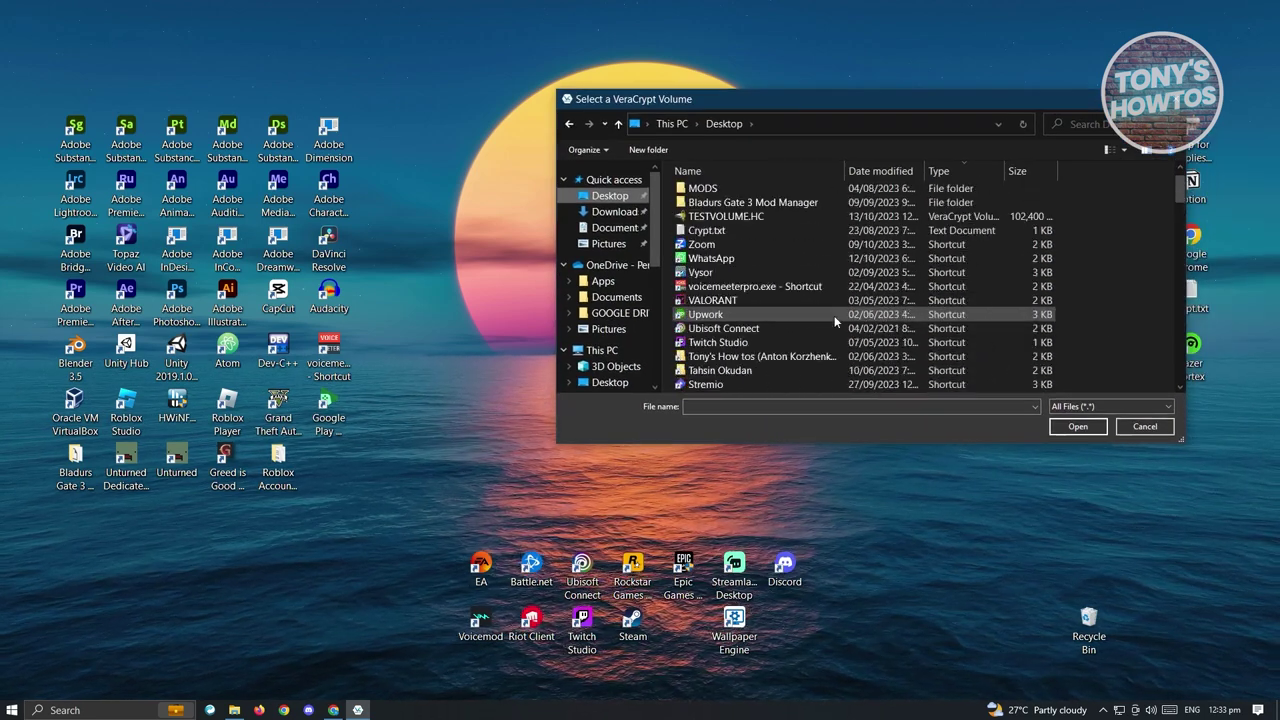
scroll(820, 305, "up", 1)
left_click(740, 250)
left_click(1088, 426)
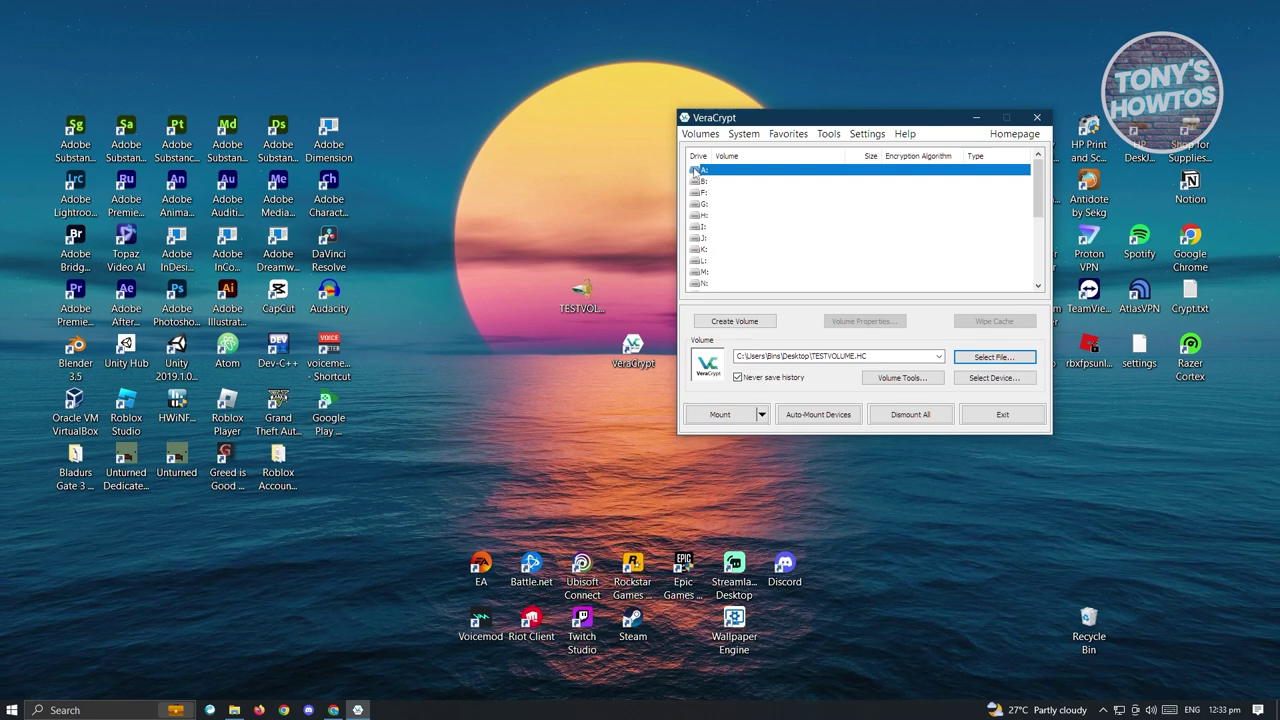
Mount TESTVOLUME.HC as drive A: by entering its password
left_click(718, 421)
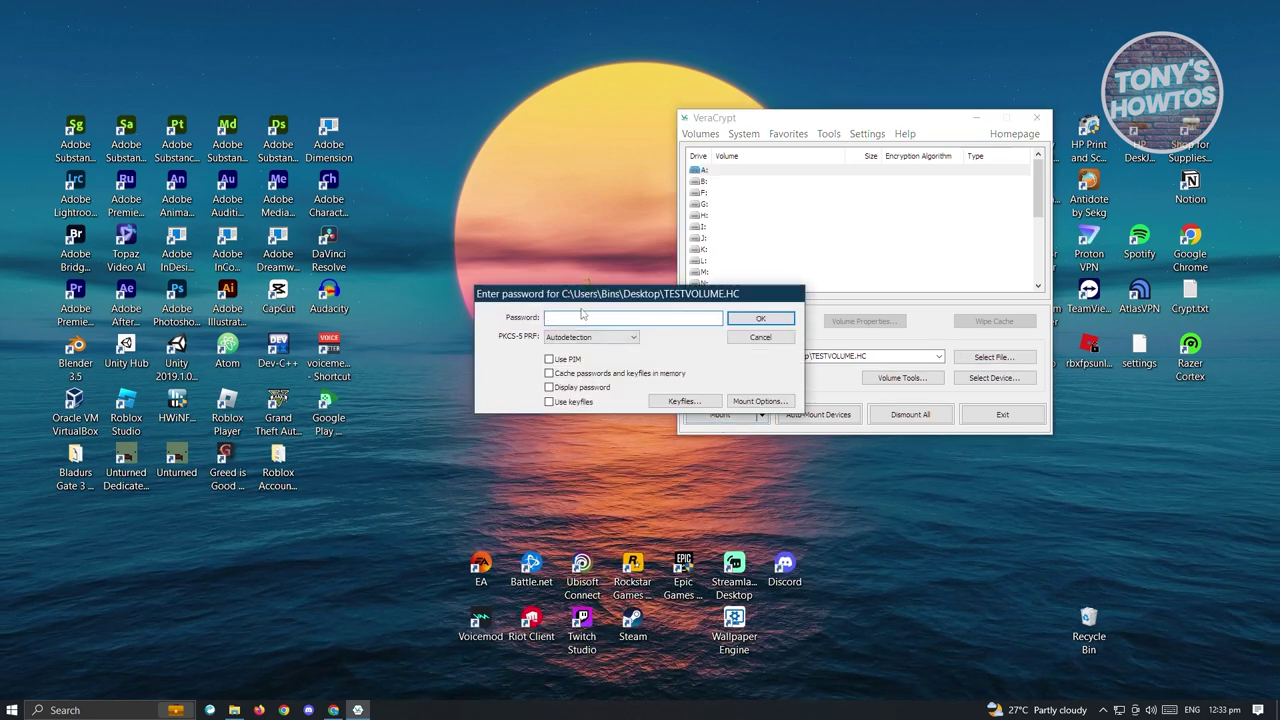
type("test")
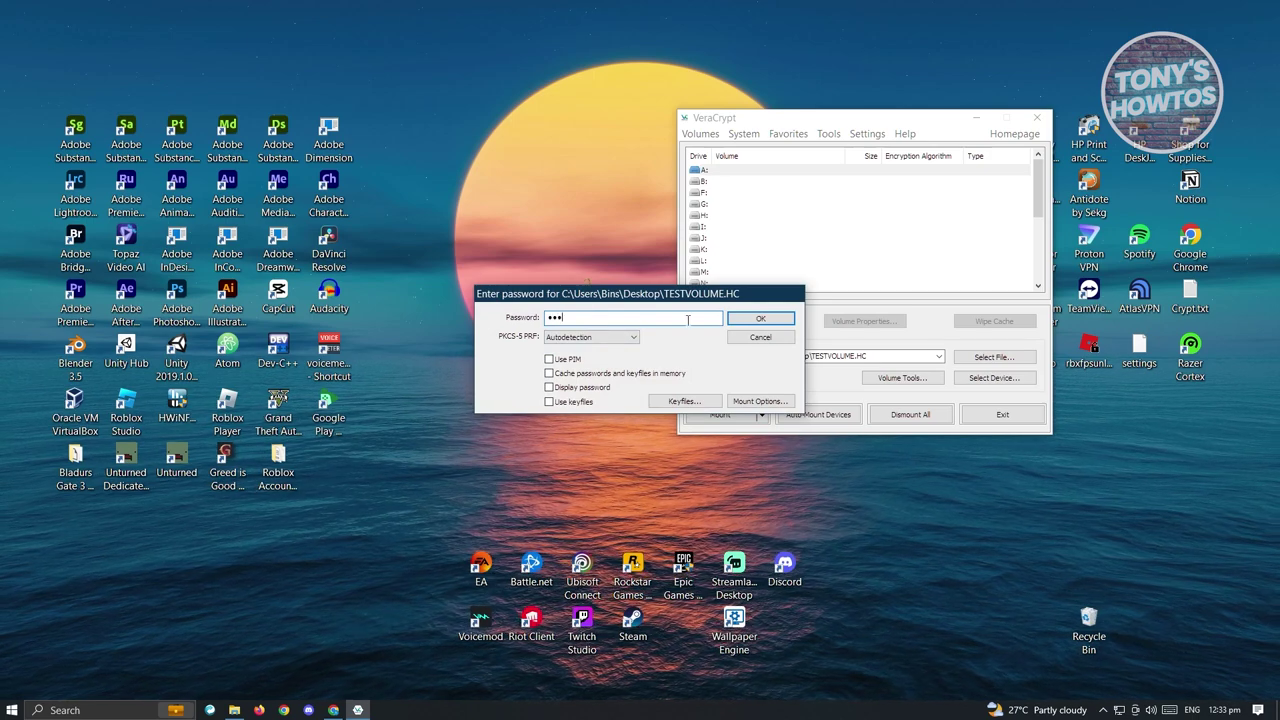
left_click(761, 319)
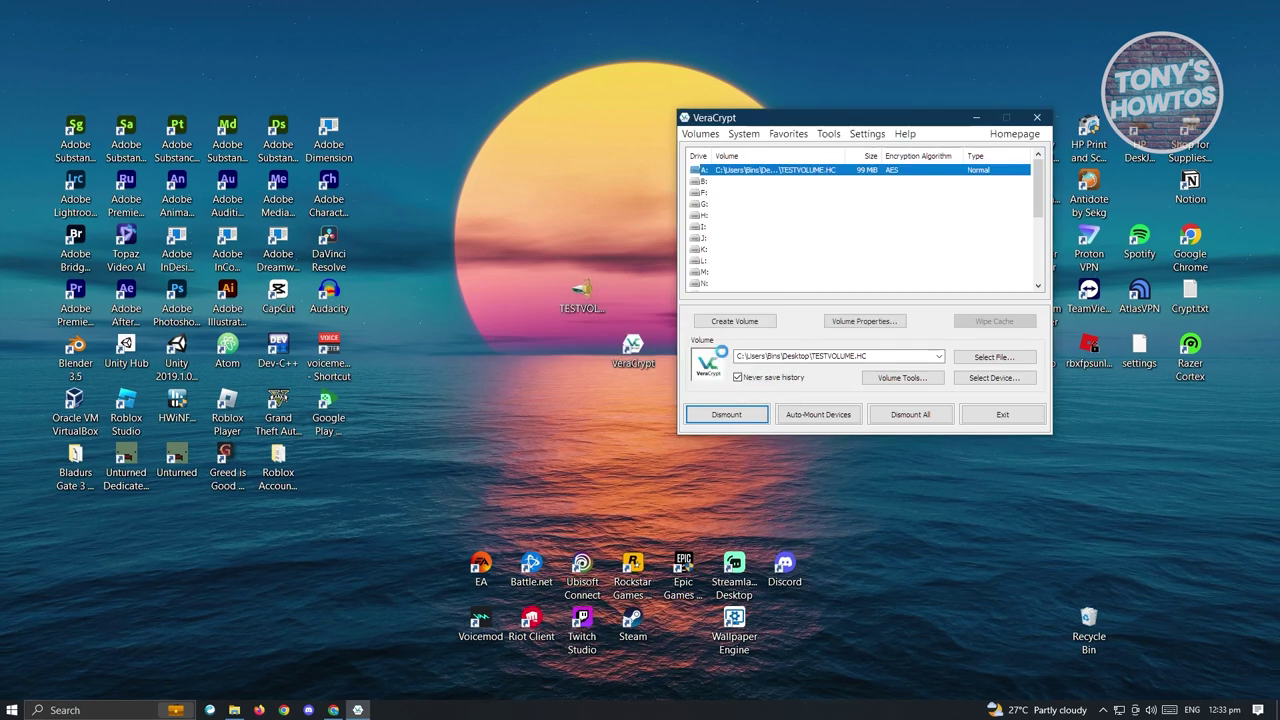
Move the TESTVOLUME.HC icon beside the VeraCrypt shortcut and bring up This PC
left_click_drag(590, 305, 587, 344)
mouse_move(240, 705)
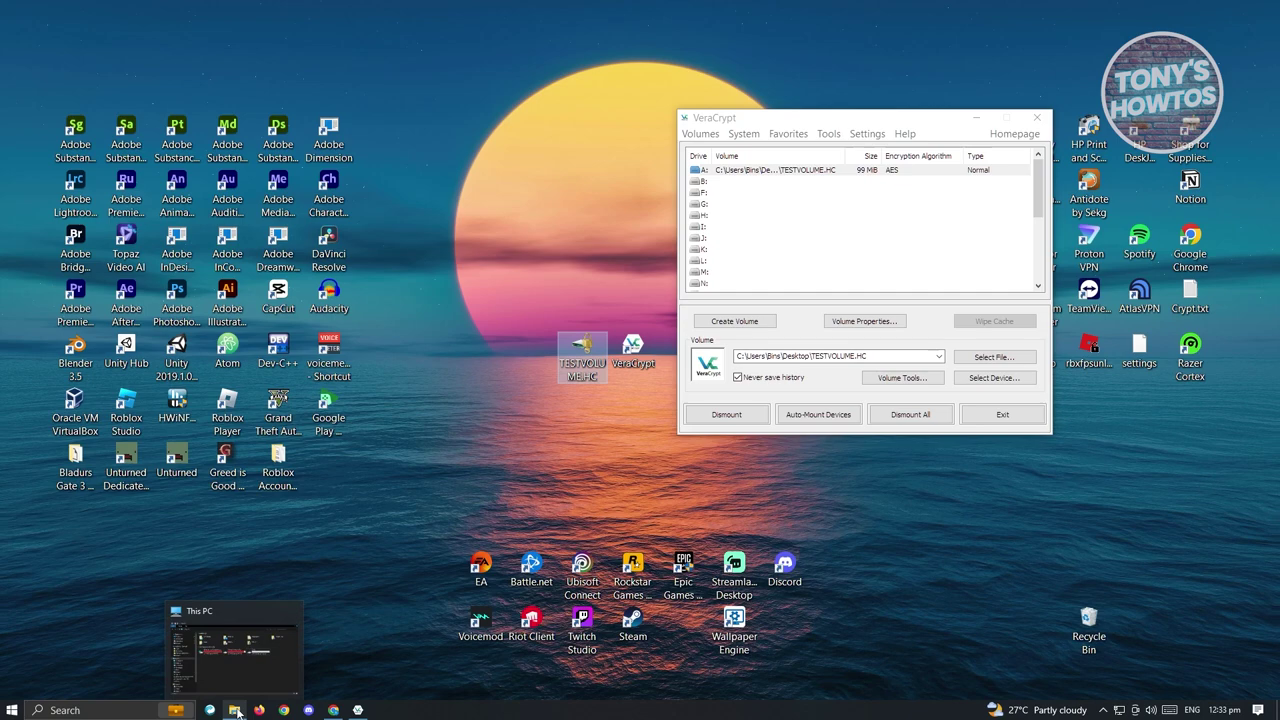
left_click(281, 641)
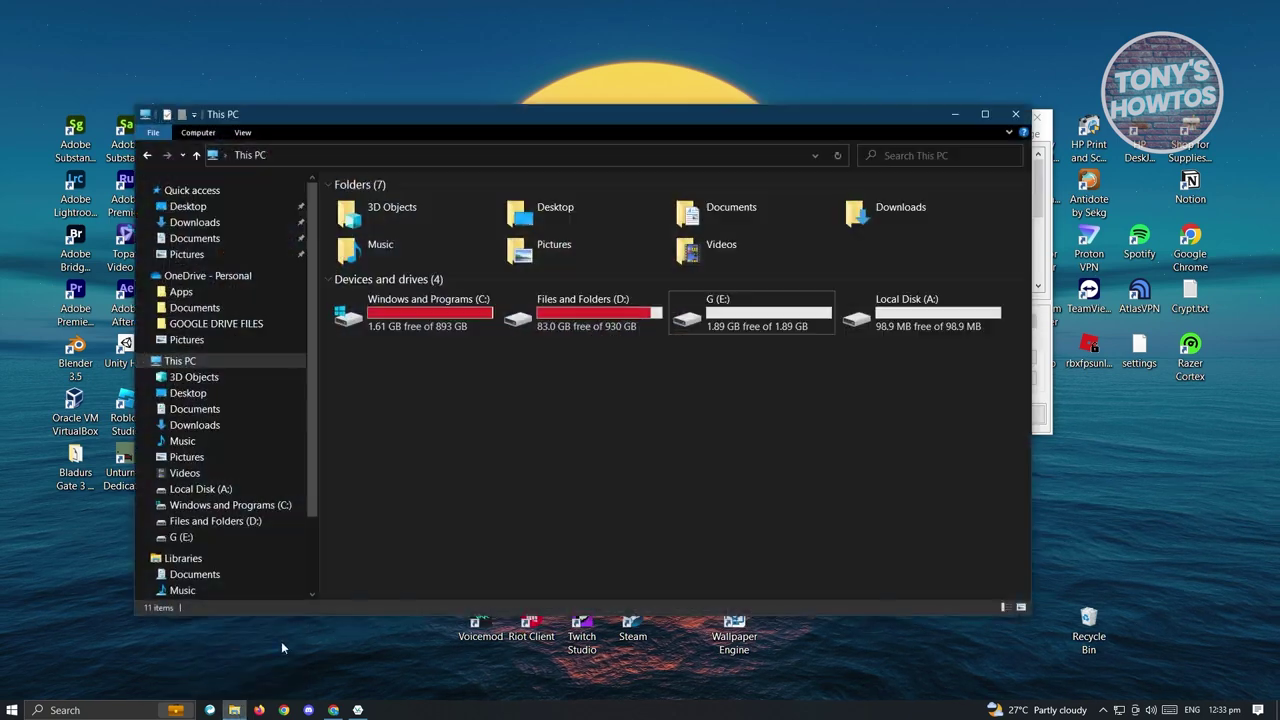
Open Local Disk (A:) to confirm it is empty, return to This PC, and minimize Explorer
left_click(872, 324)
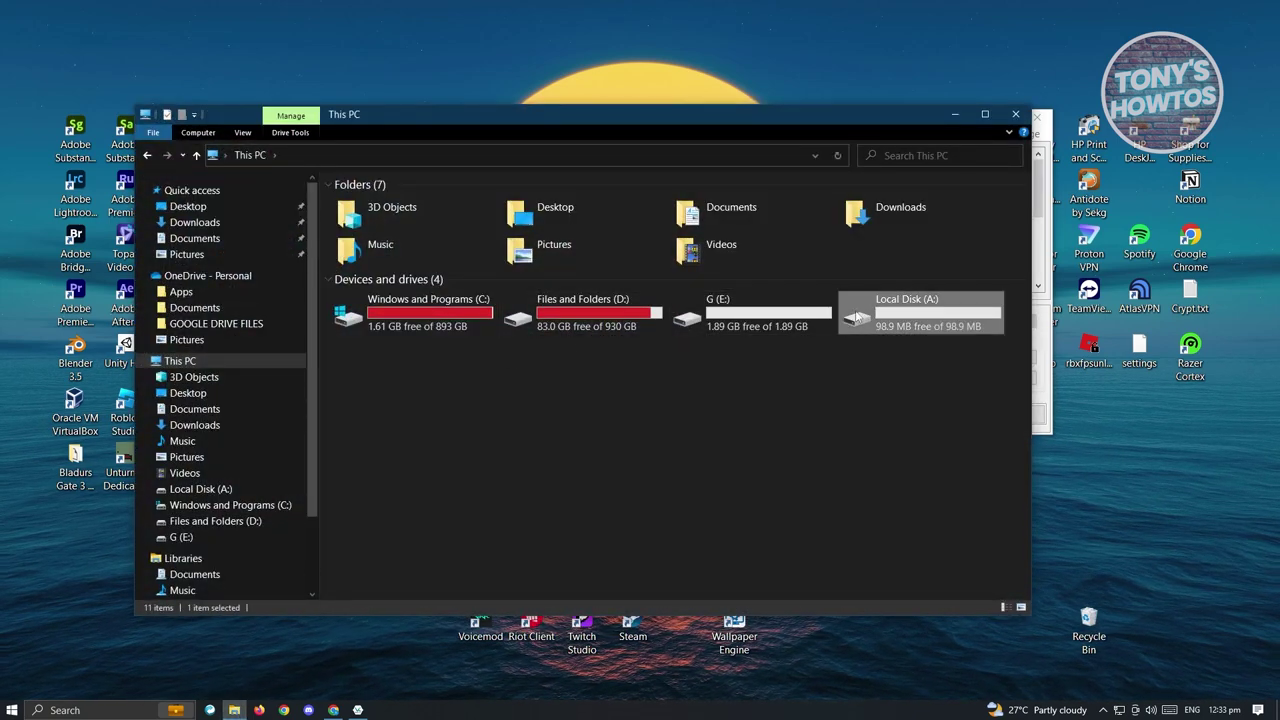
double_click(857, 318)
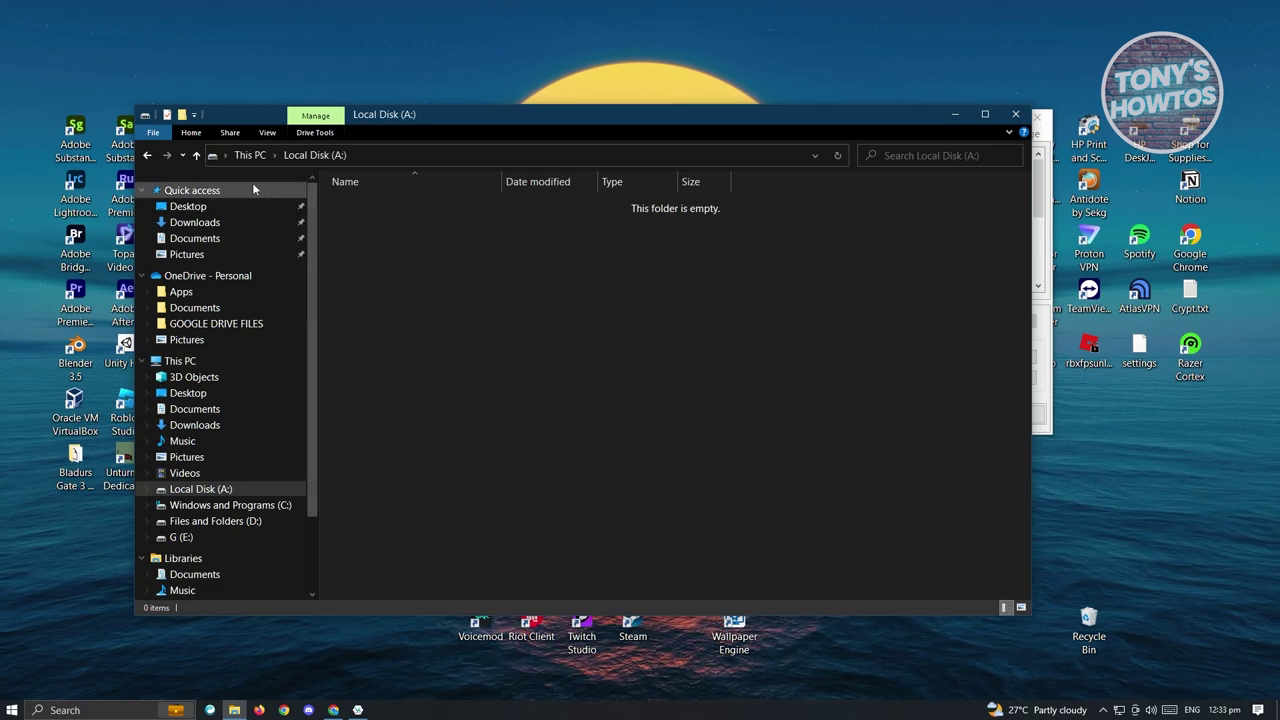
left_click(147, 155)
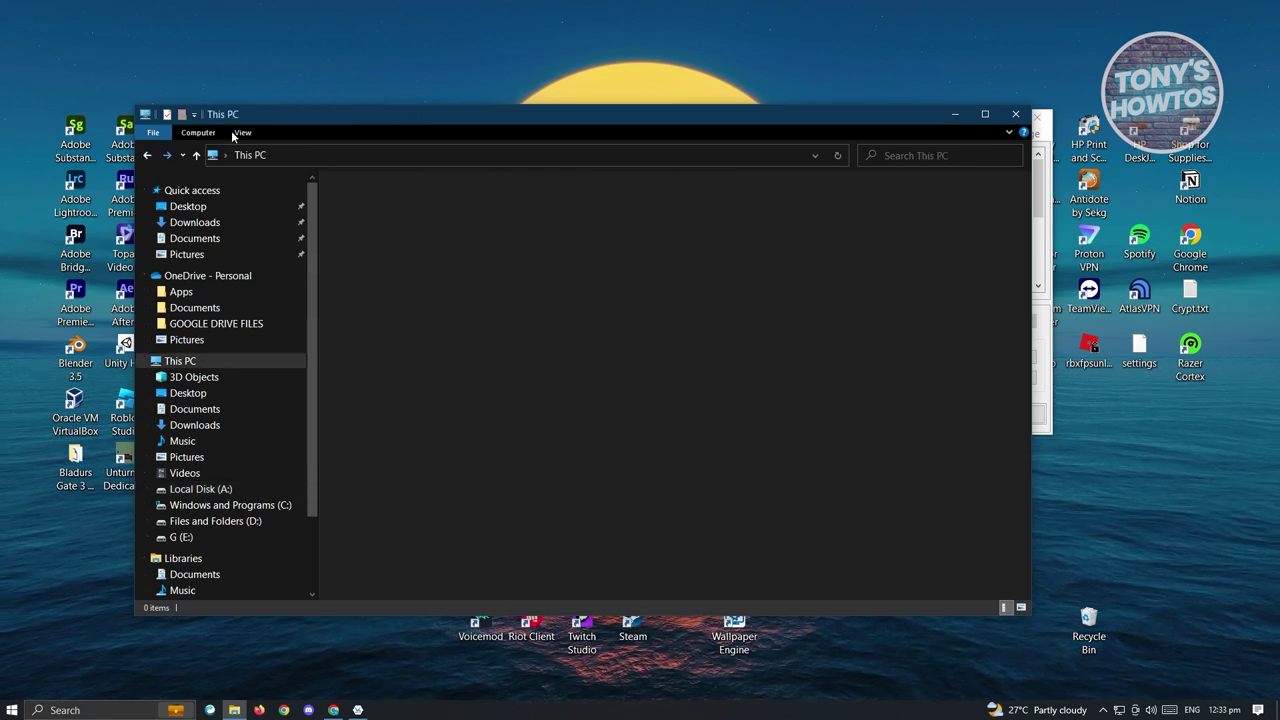
left_click(957, 116)
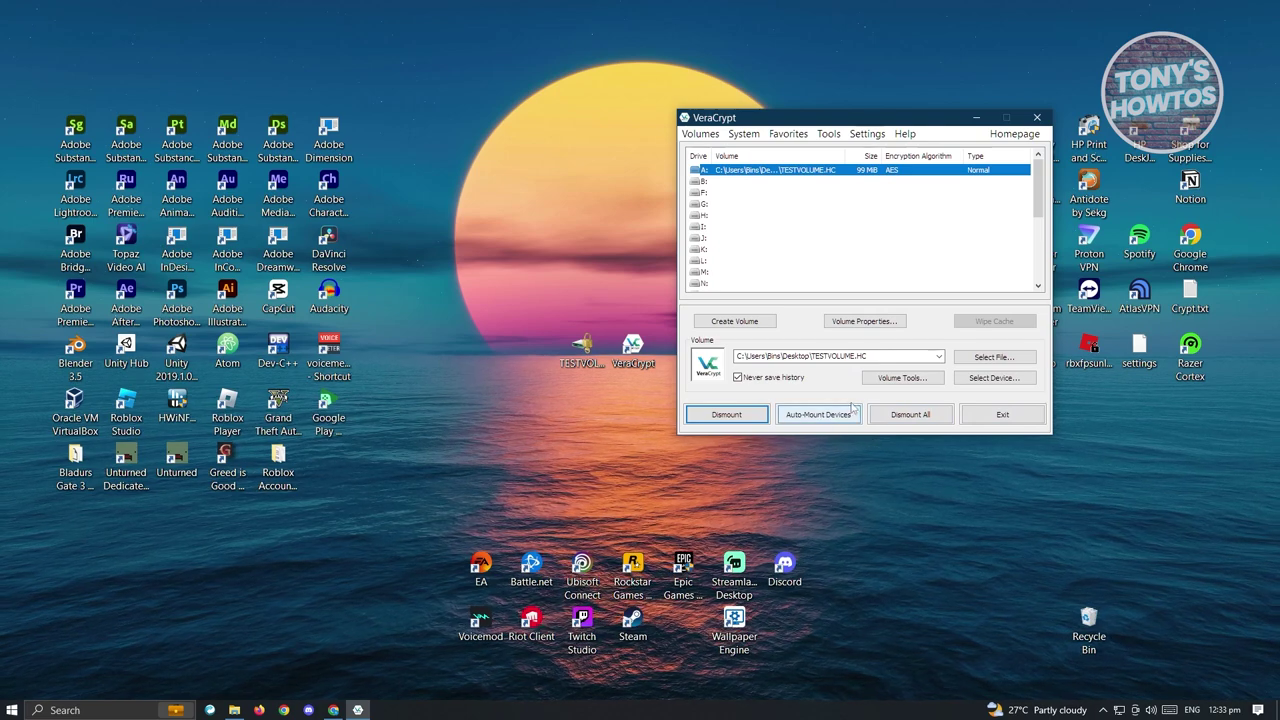
Dismount the TESTVOLUME.HC container from drive A:, freeing the drive letter
left_click(726, 414)
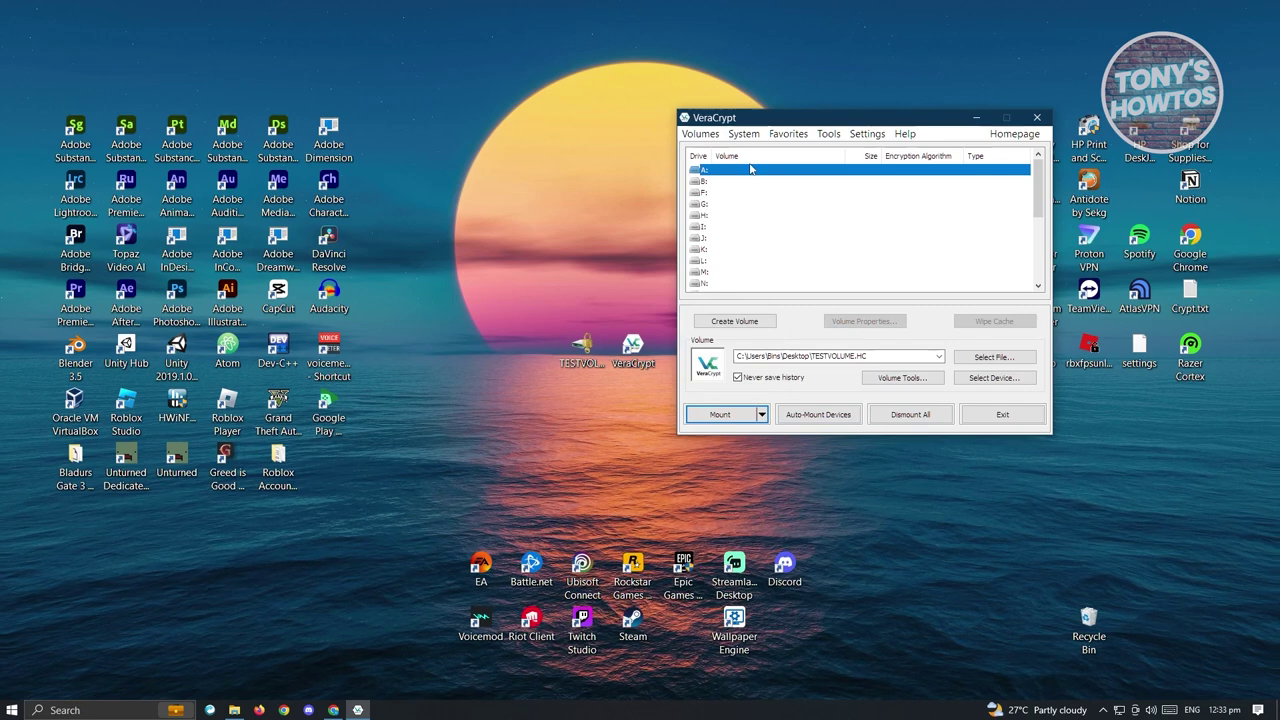